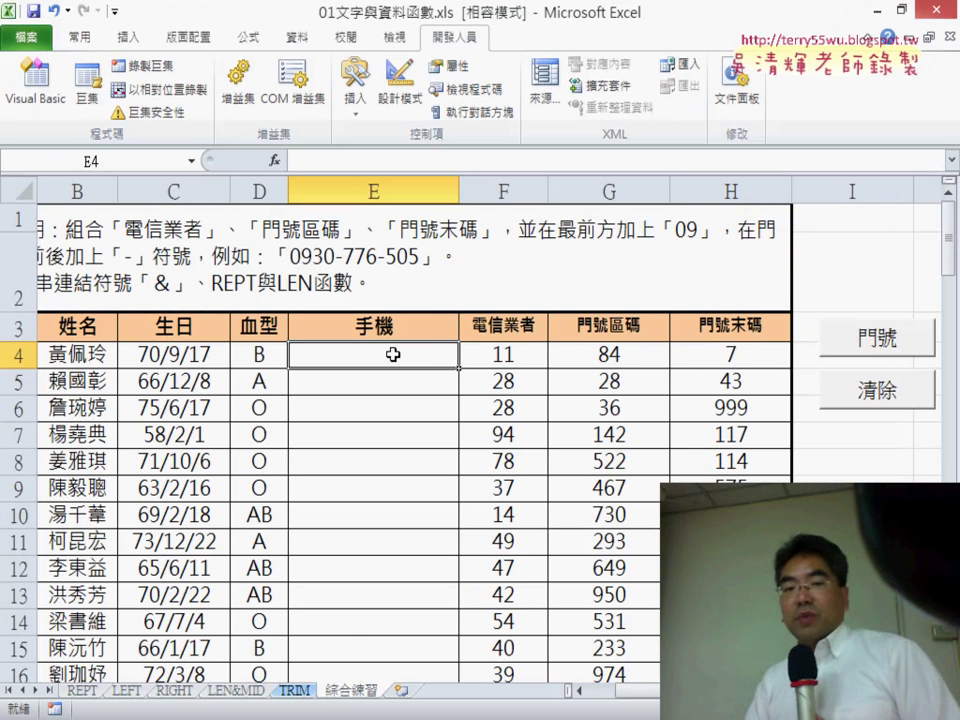
drag(459, 190, 472, 190)
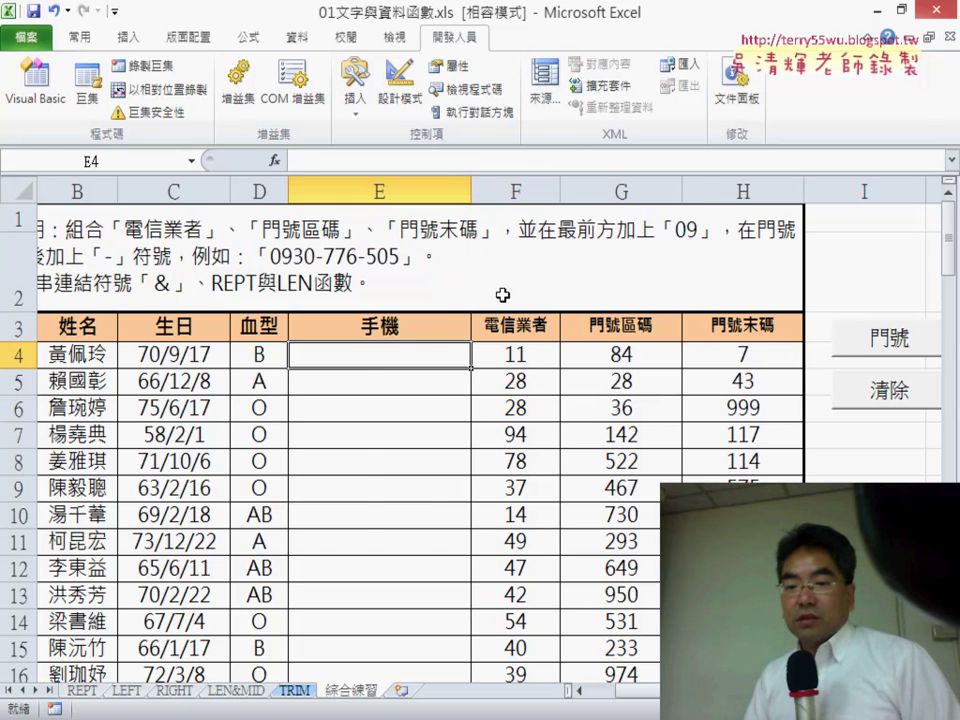
scroll(499, 296, right, 1)
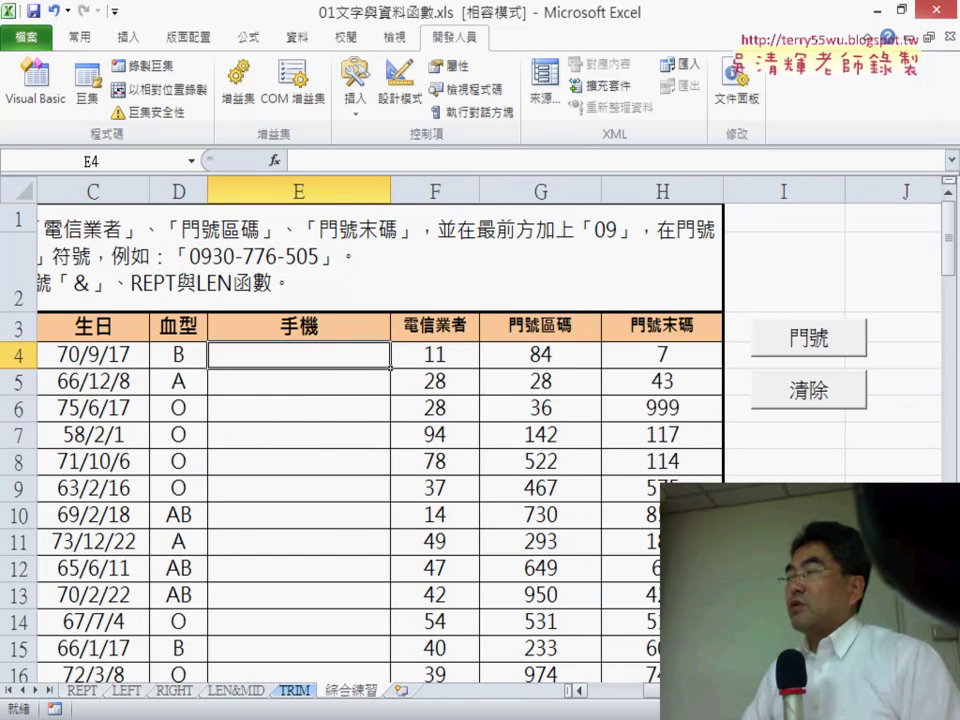
scroll(480, 430, right, 1)
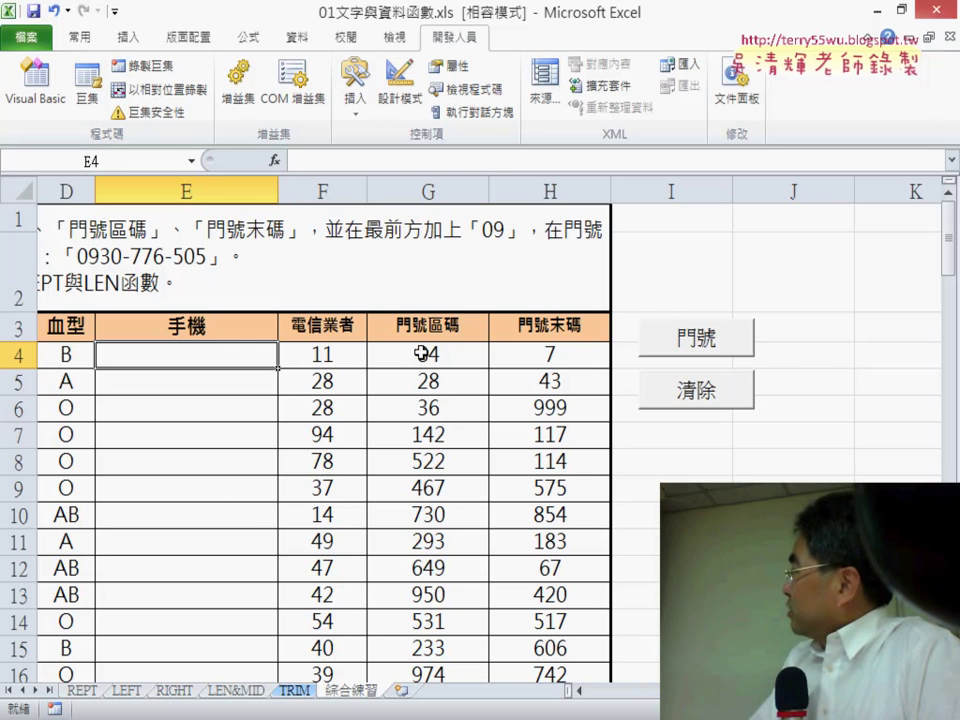
click(684, 342)
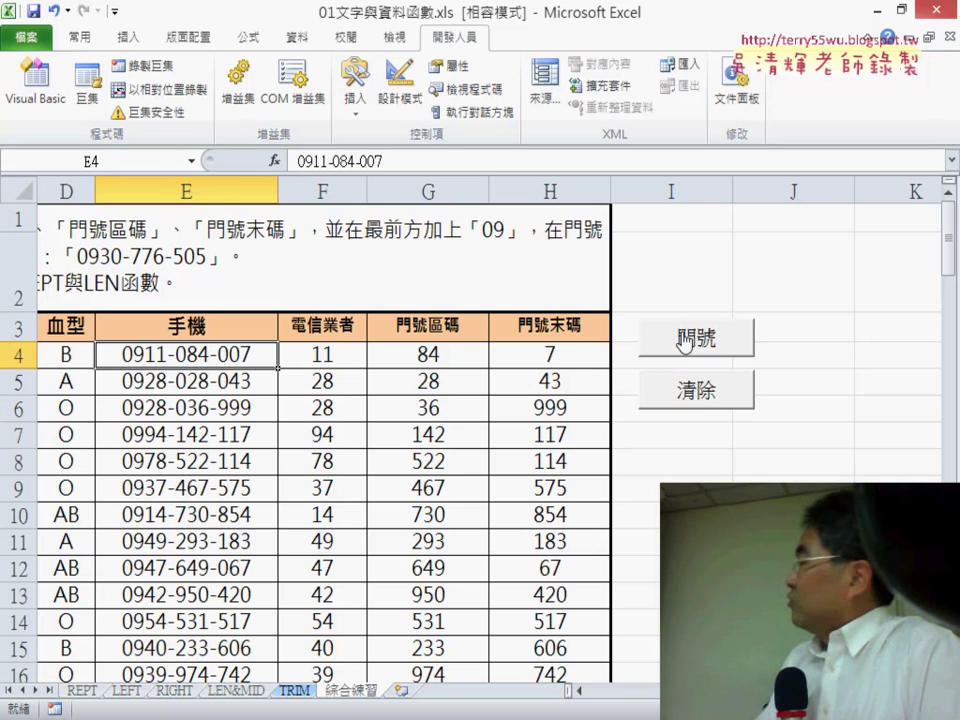
click(708, 390)
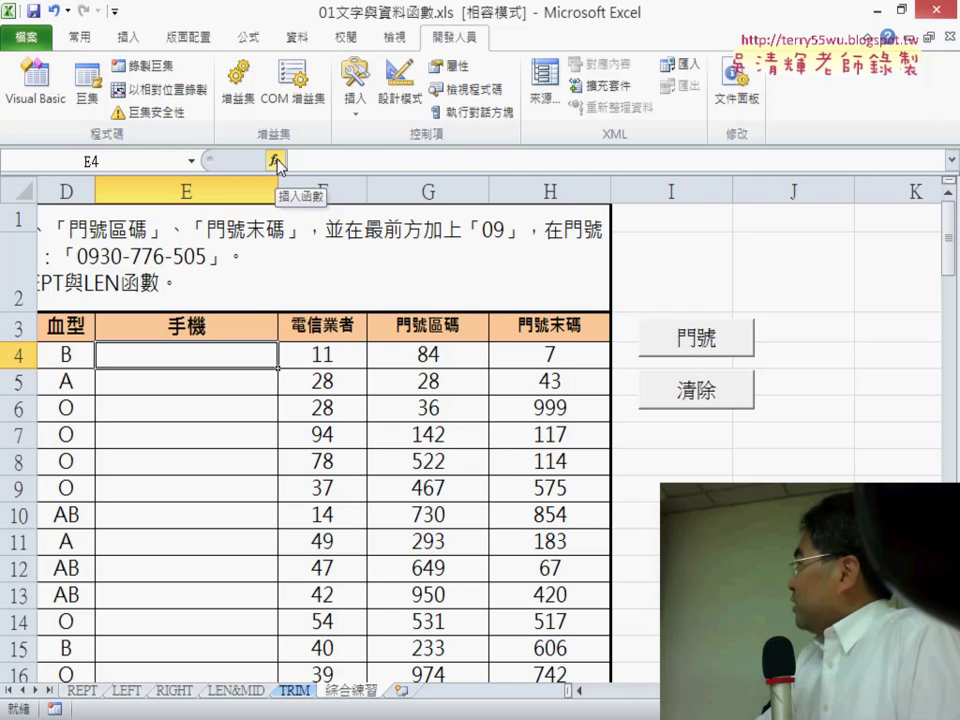
Insert the custom 手機 function from the 使用者定義 category into E4
click(274, 162)
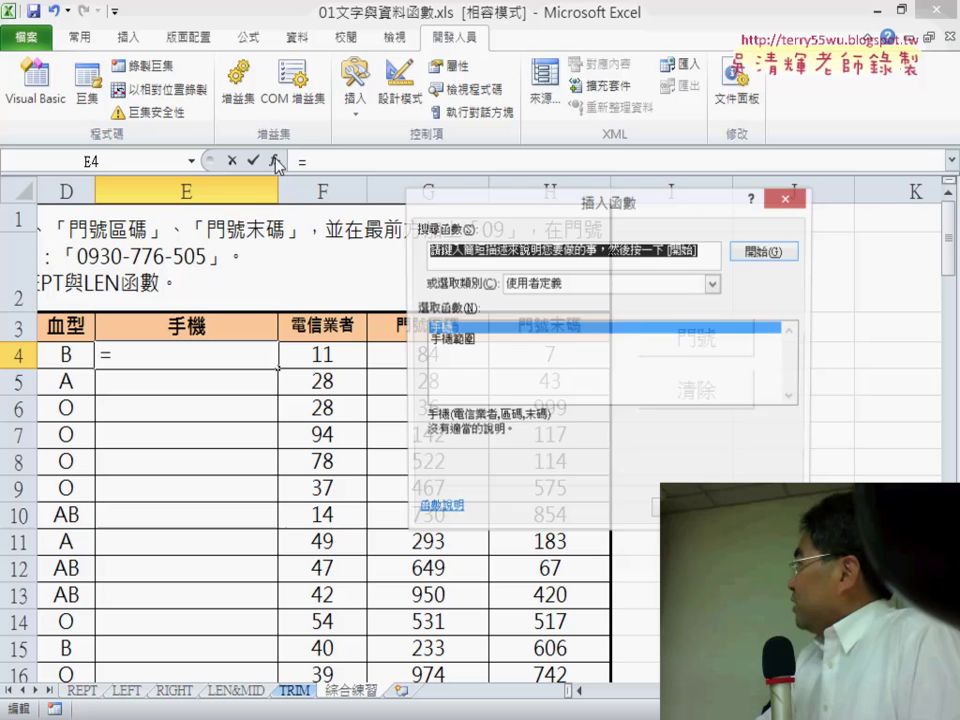
click(575, 287)
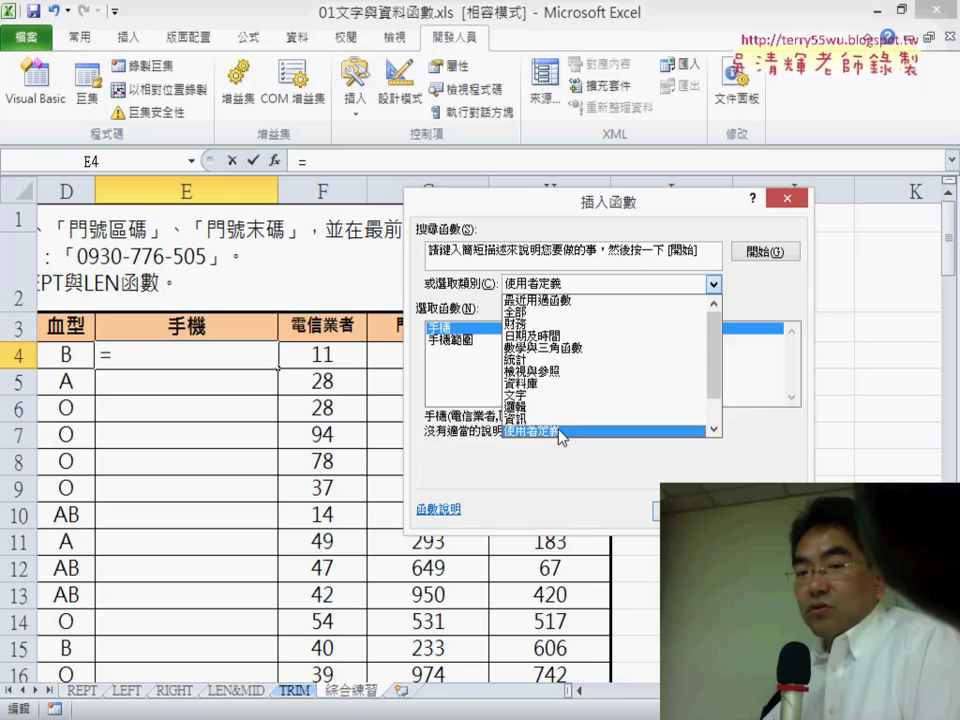
click(561, 436)
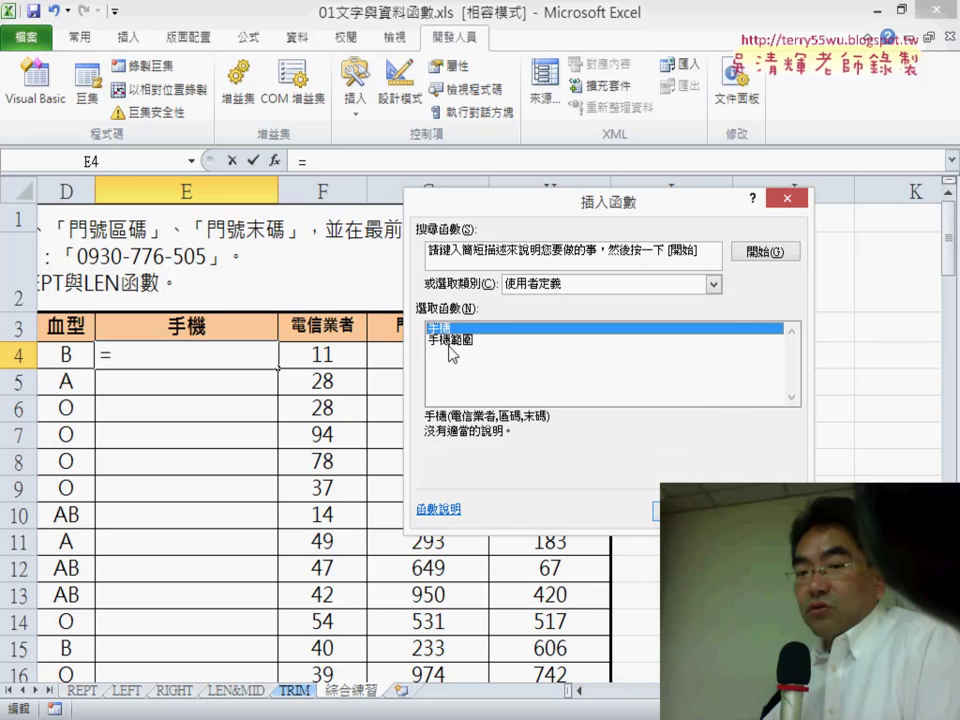
click(450, 341)
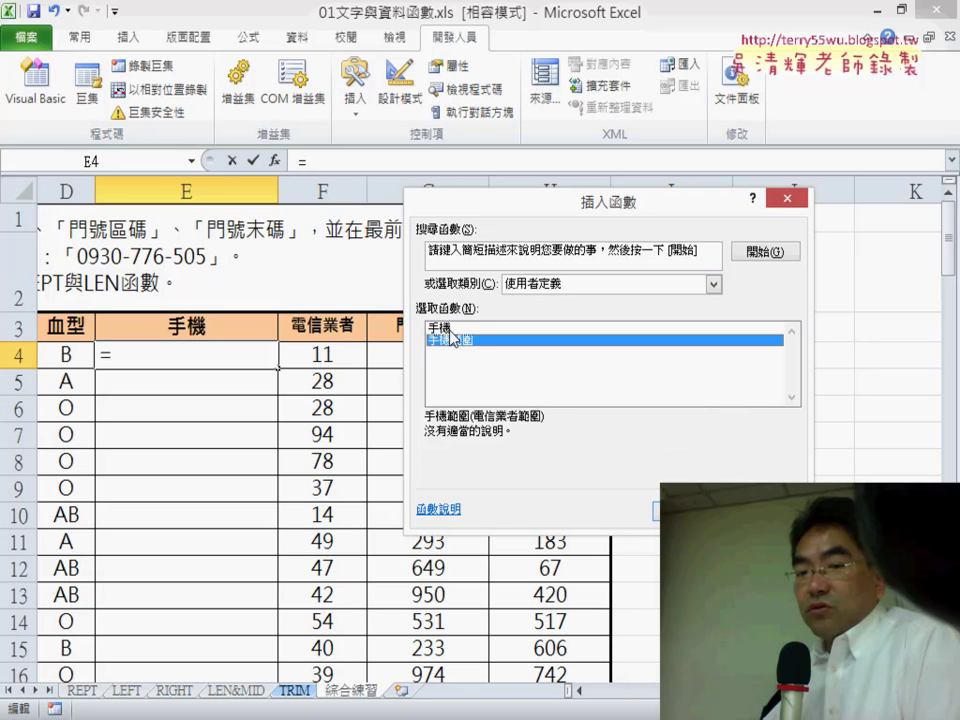
click(451, 331)
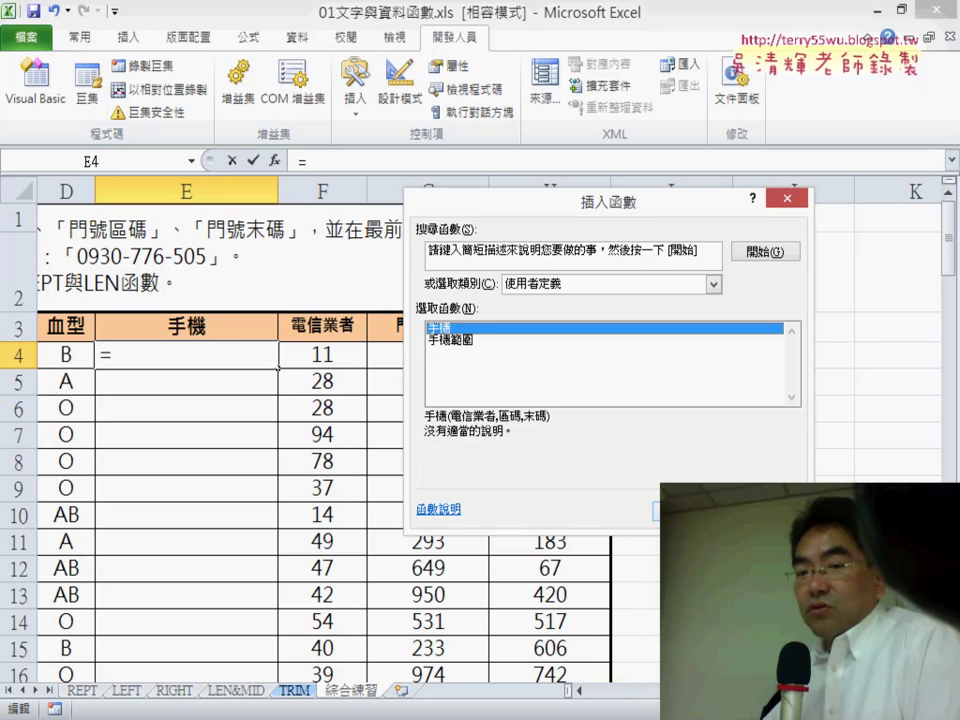
key(Return)
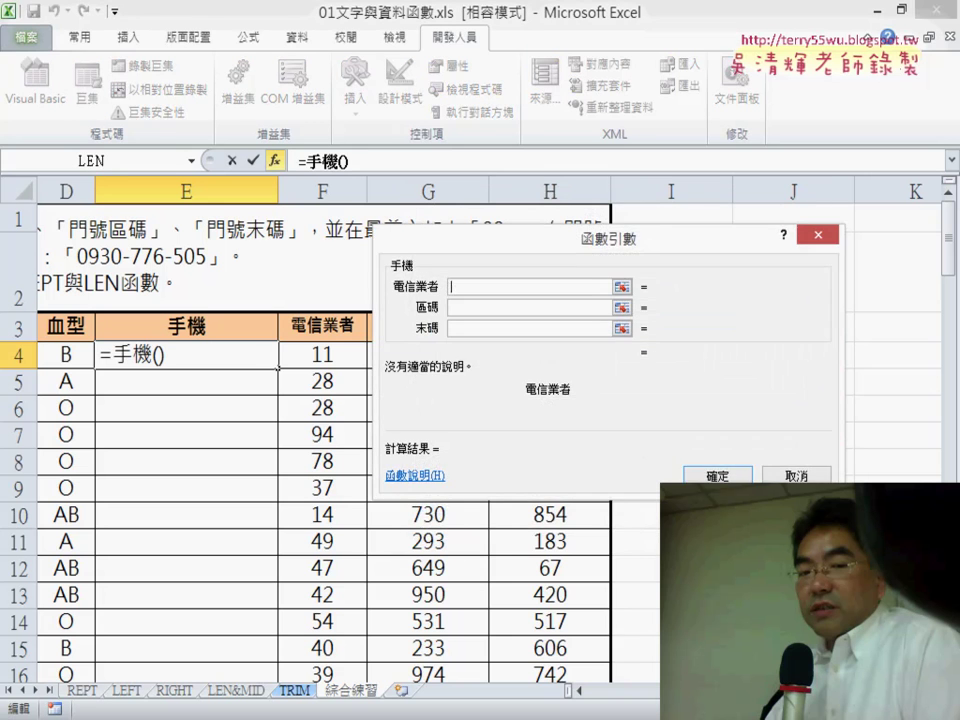
drag(573, 255, 581, 474)
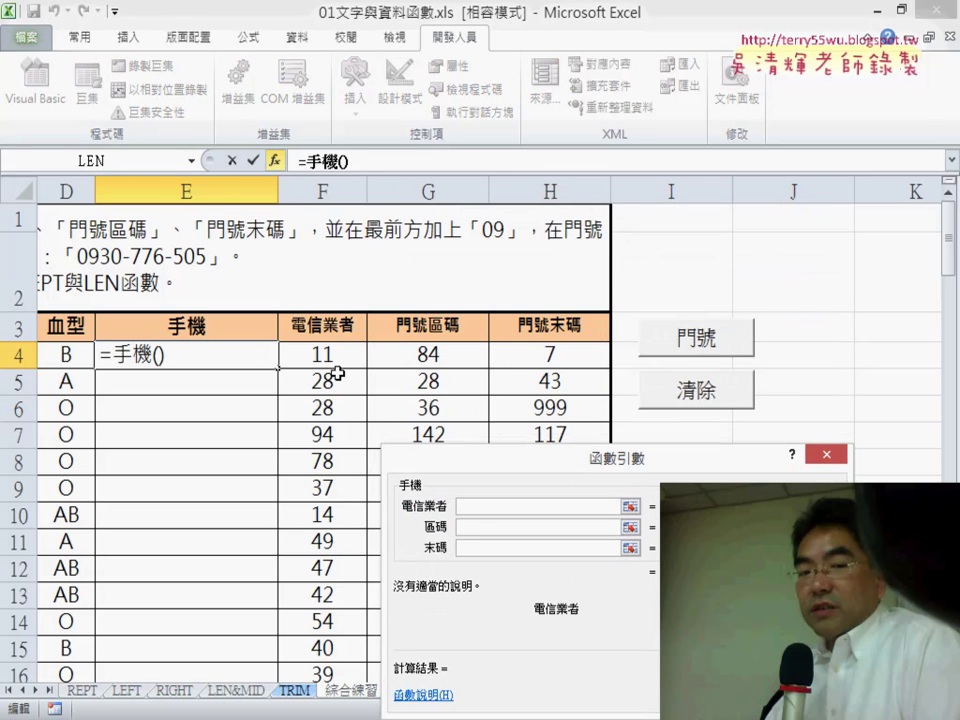
click(316, 354)
click(480, 525)
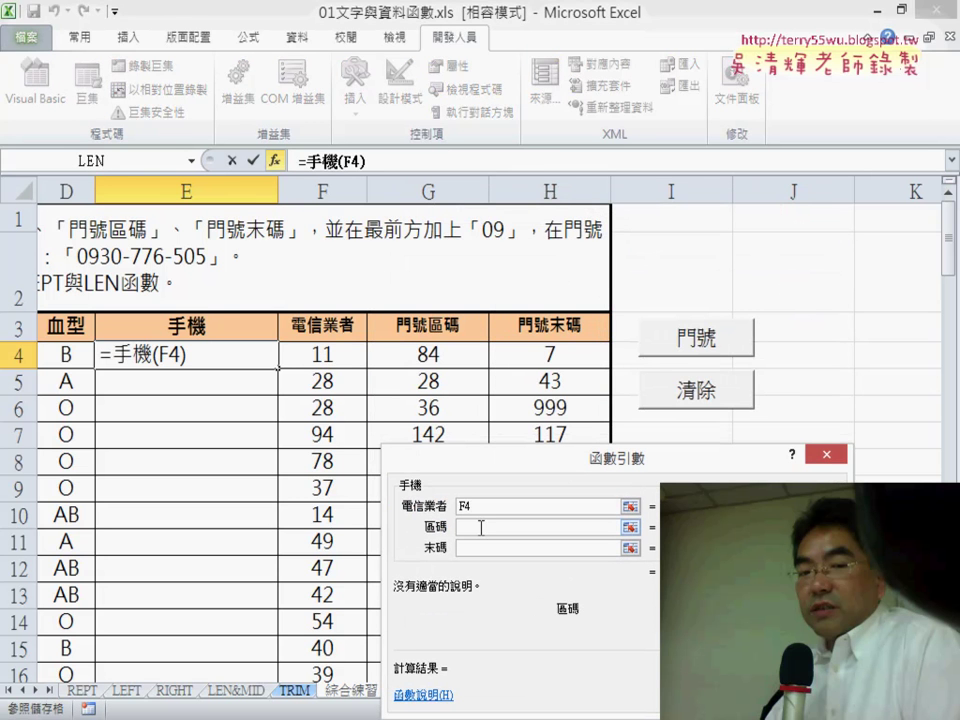
click(440, 357)
click(480, 547)
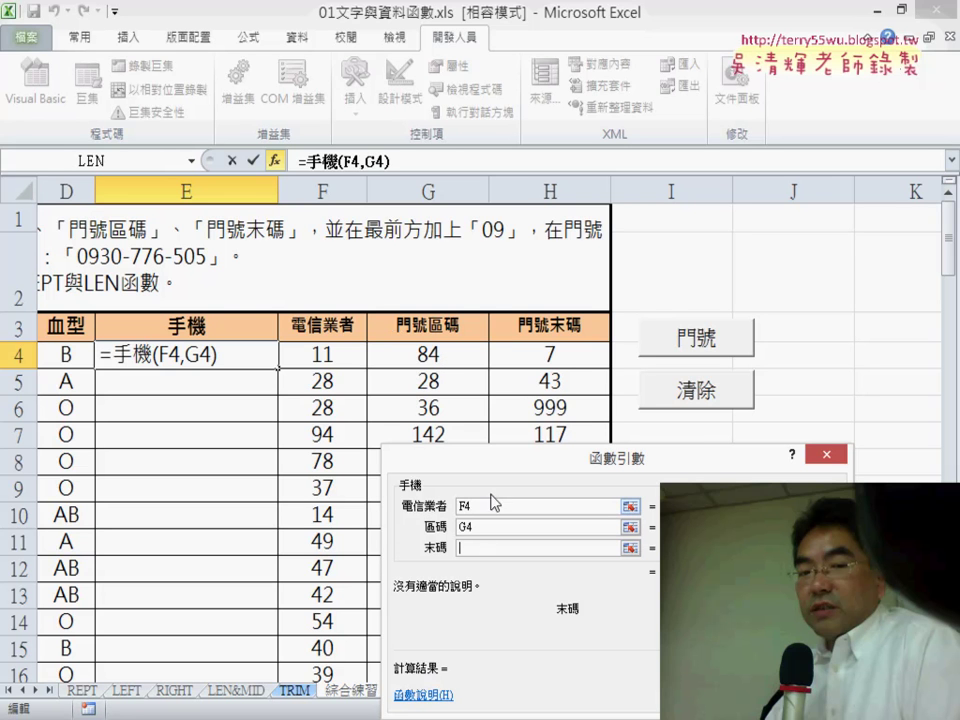
click(550, 362)
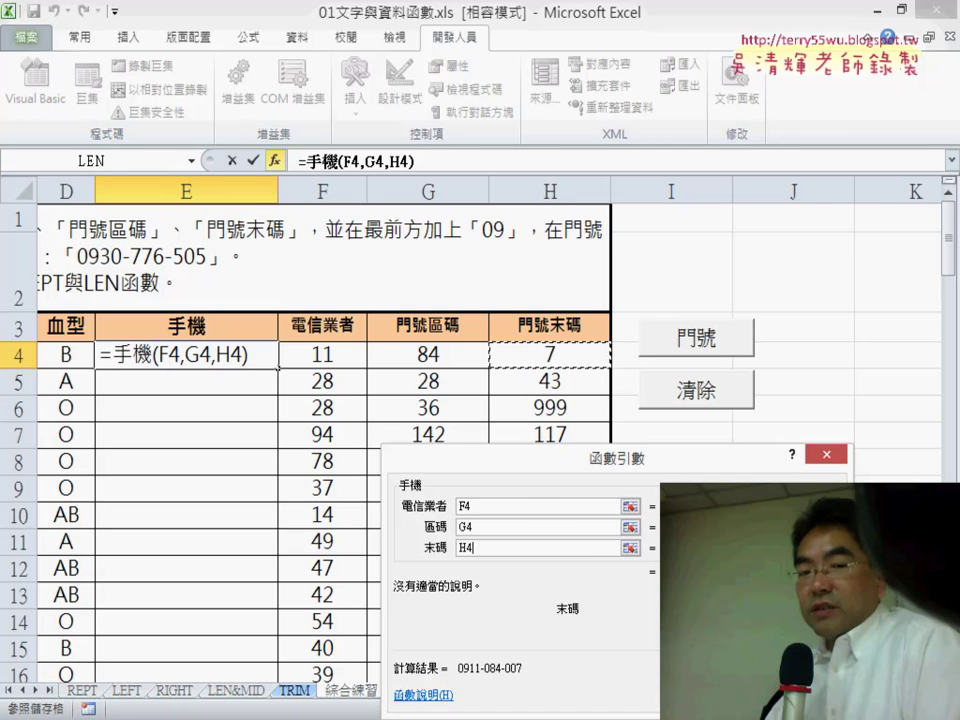
key(Return)
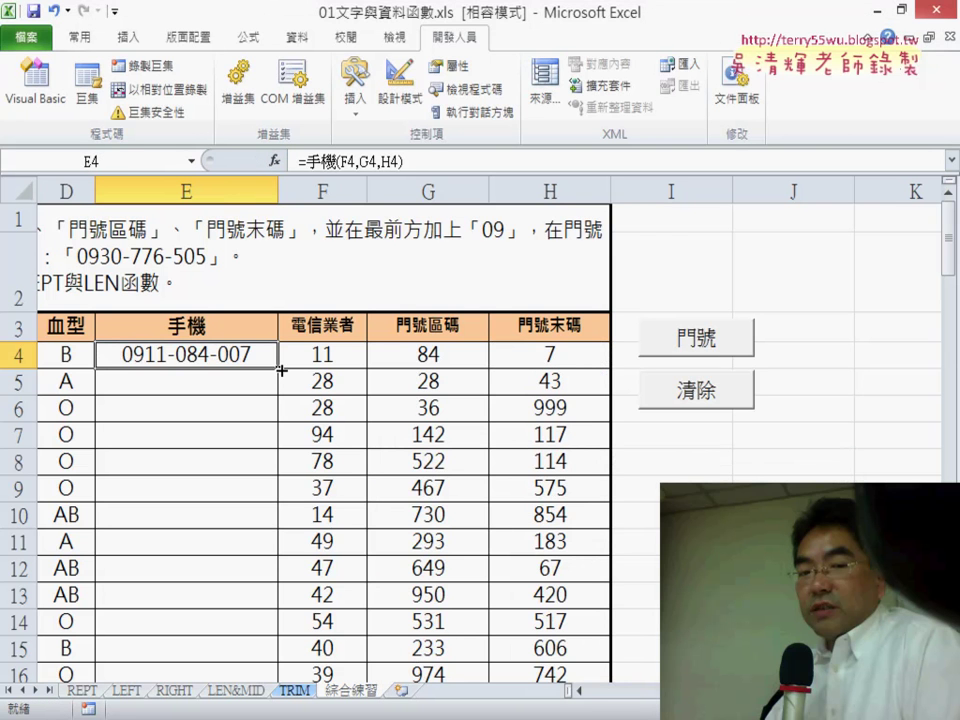
Fill E4's 手機 formula down to E16 to check the numbers, then delete E4:E16
double_click(281, 369)
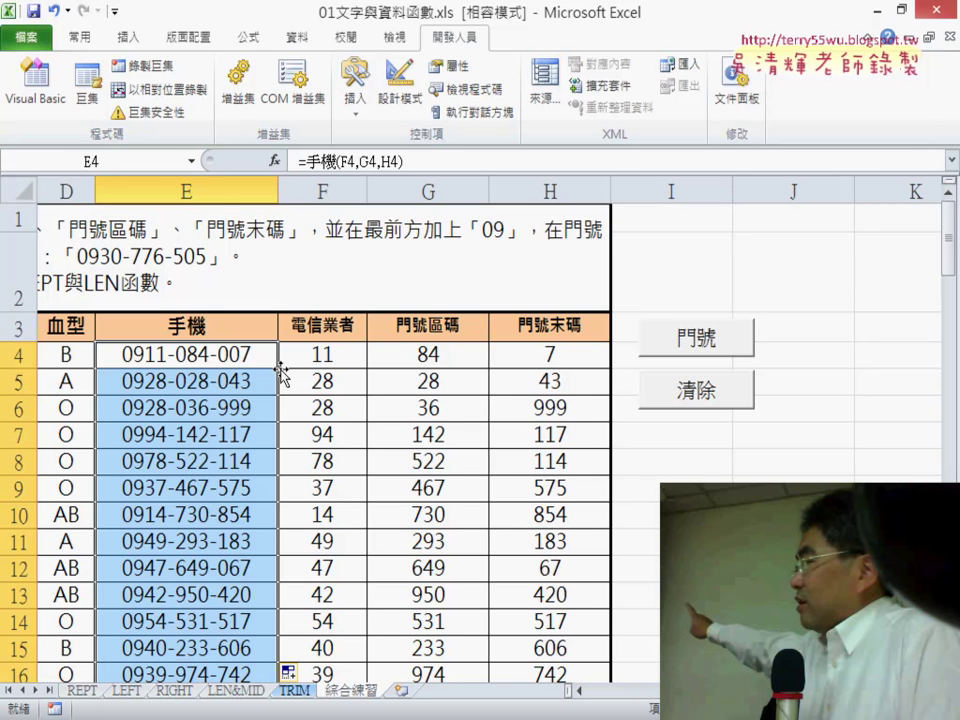
key(Delete)
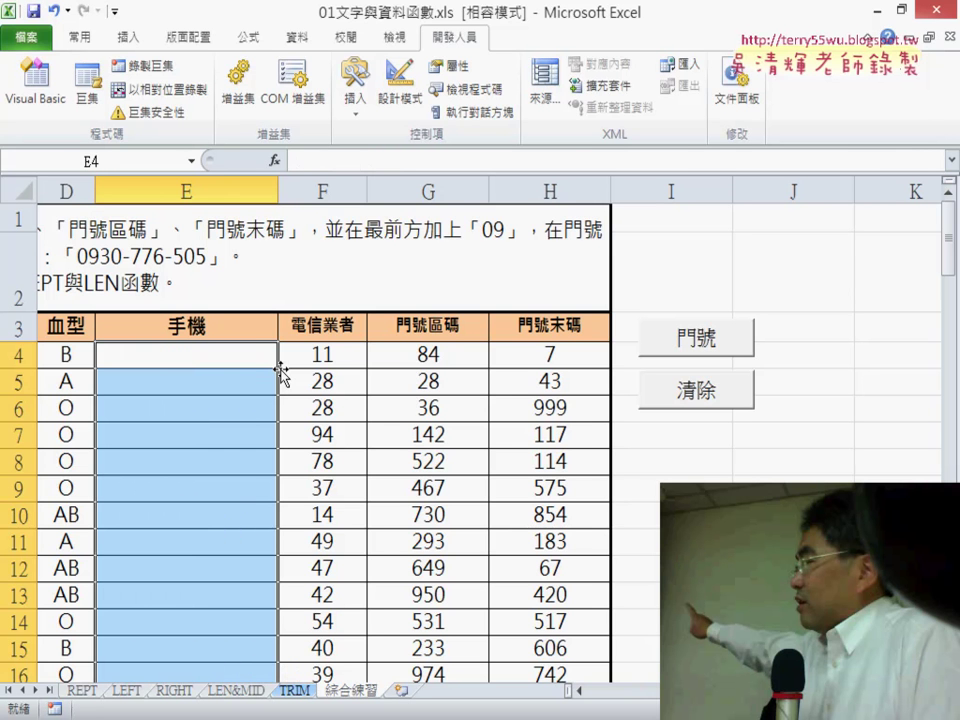
click(360, 357)
click(428, 353)
click(512, 362)
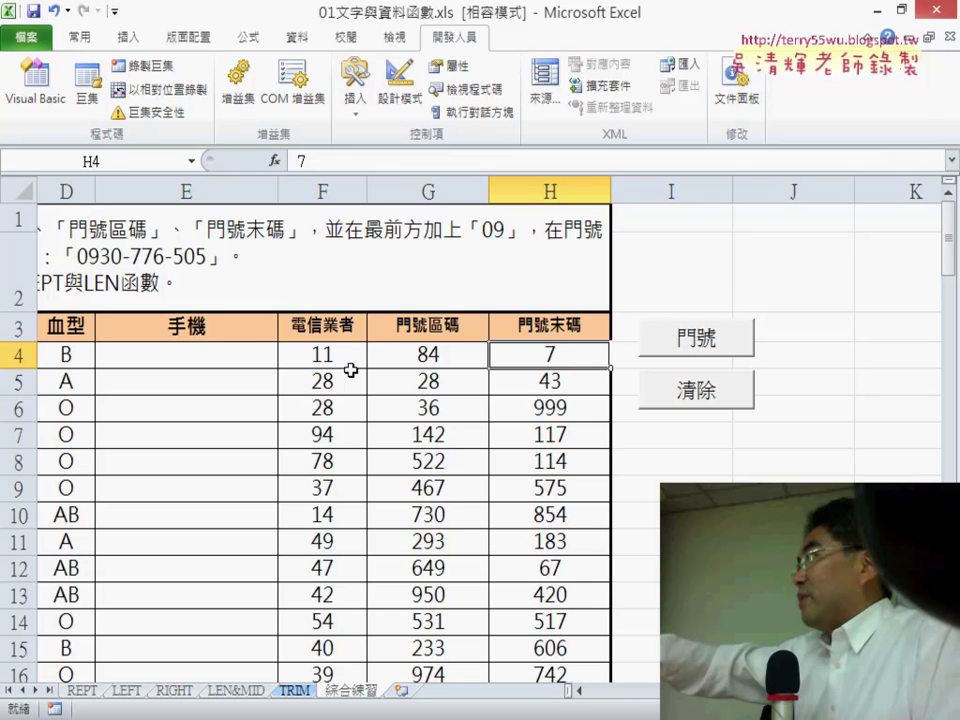
drag(345, 362, 508, 359)
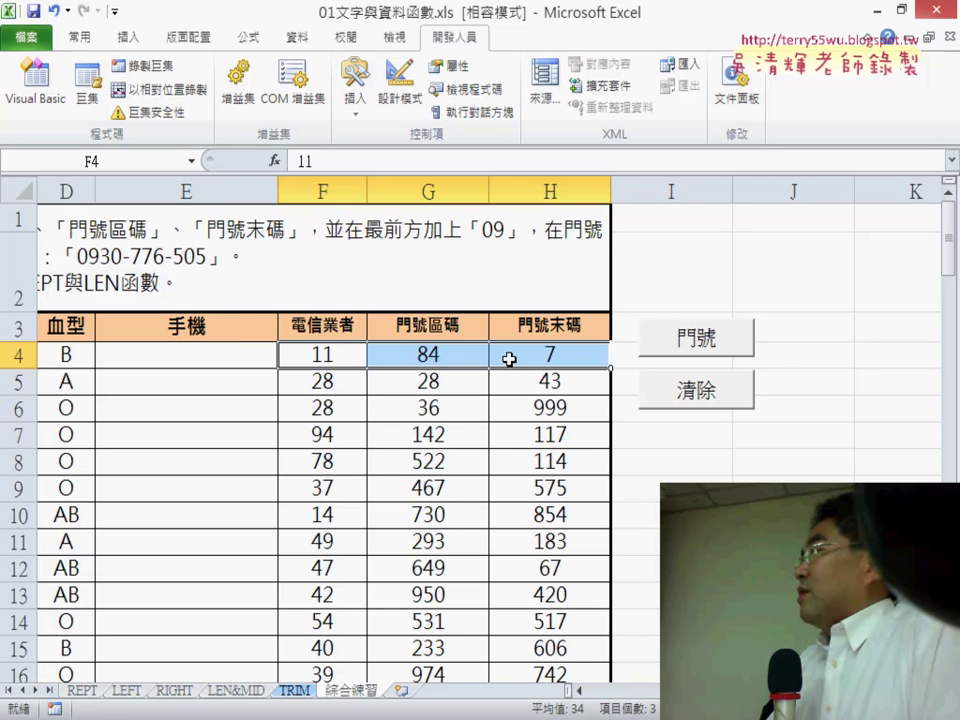
click(270, 358)
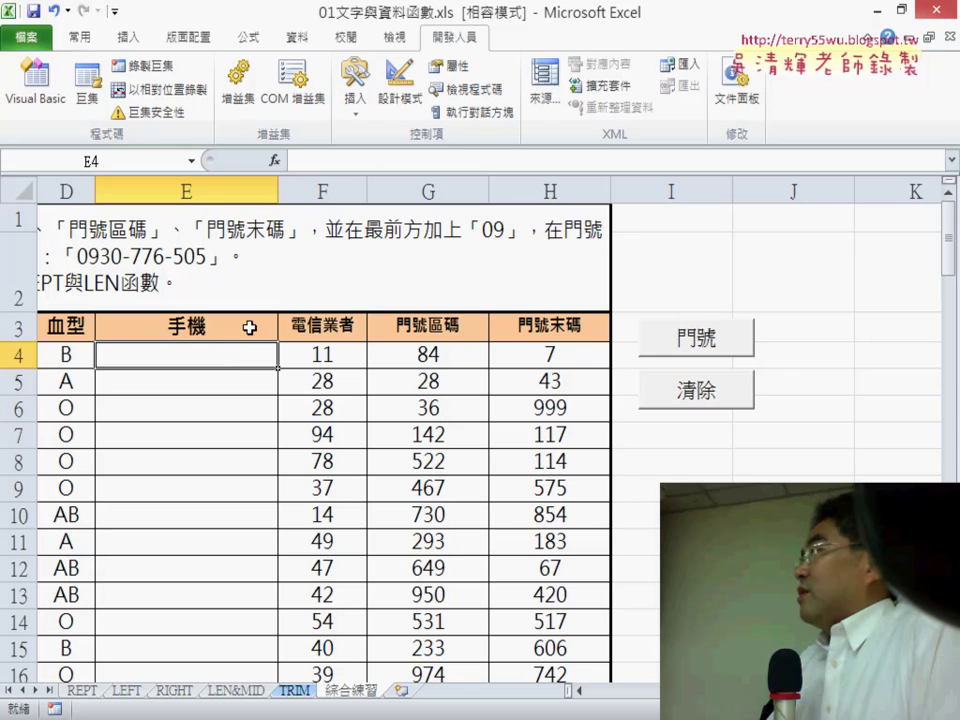
Insert the 手機範圍 function into E4
click(273, 161)
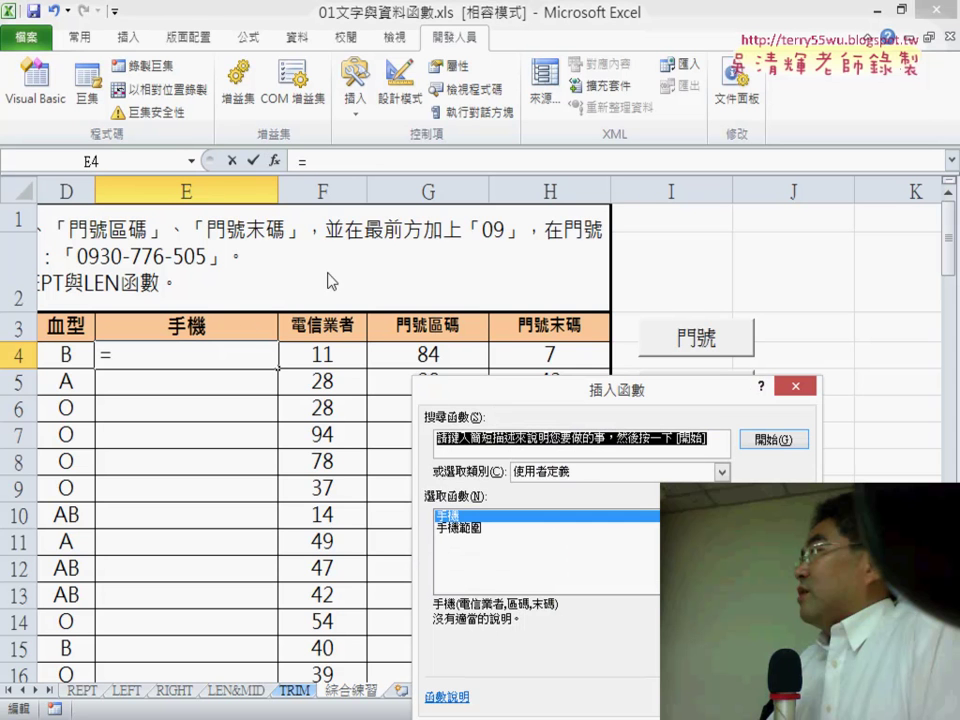
click(464, 528)
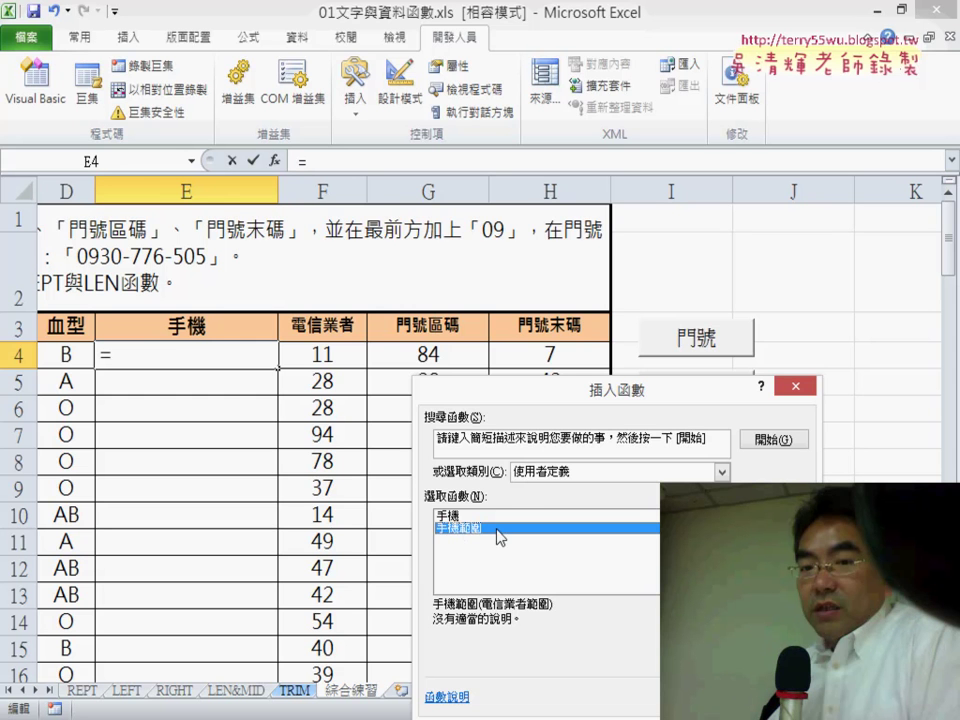
drag(589, 391, 559, 242)
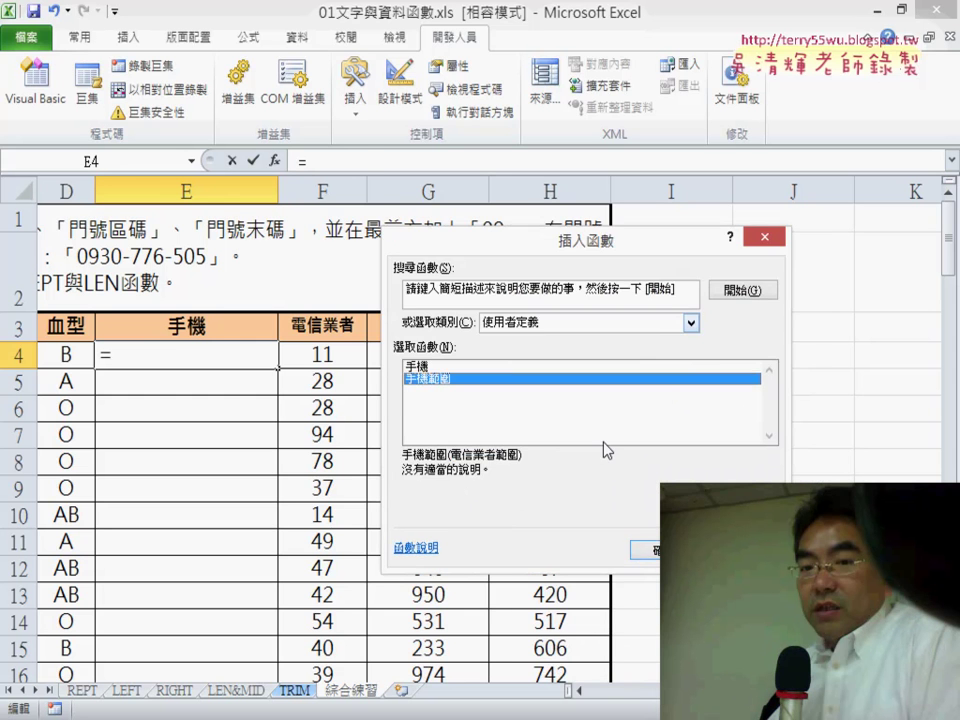
click(645, 550)
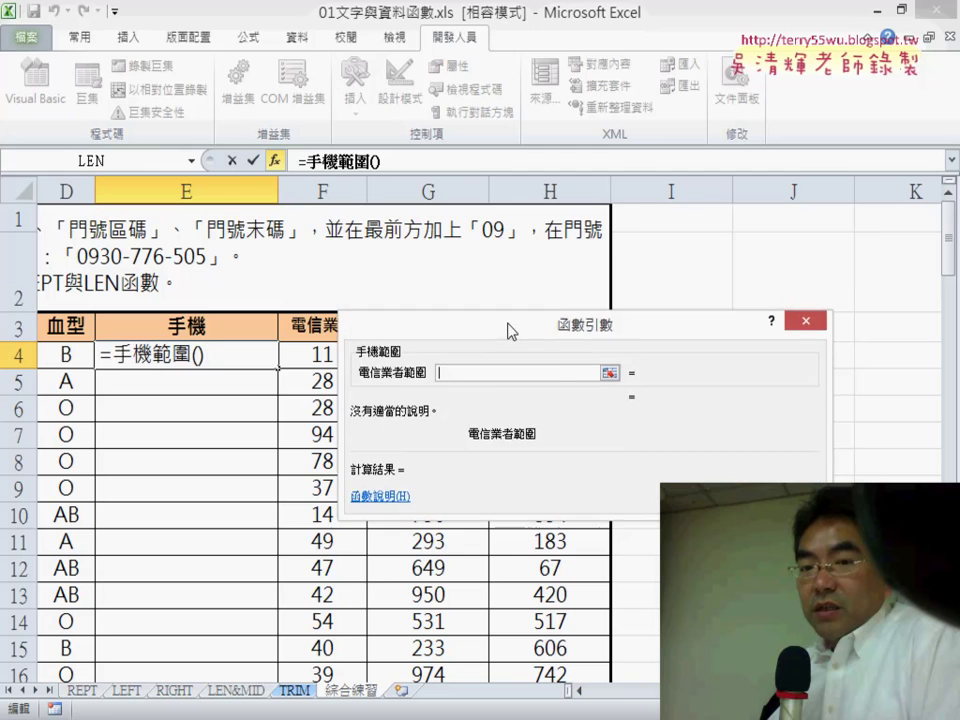
drag(510, 330, 416, 417)
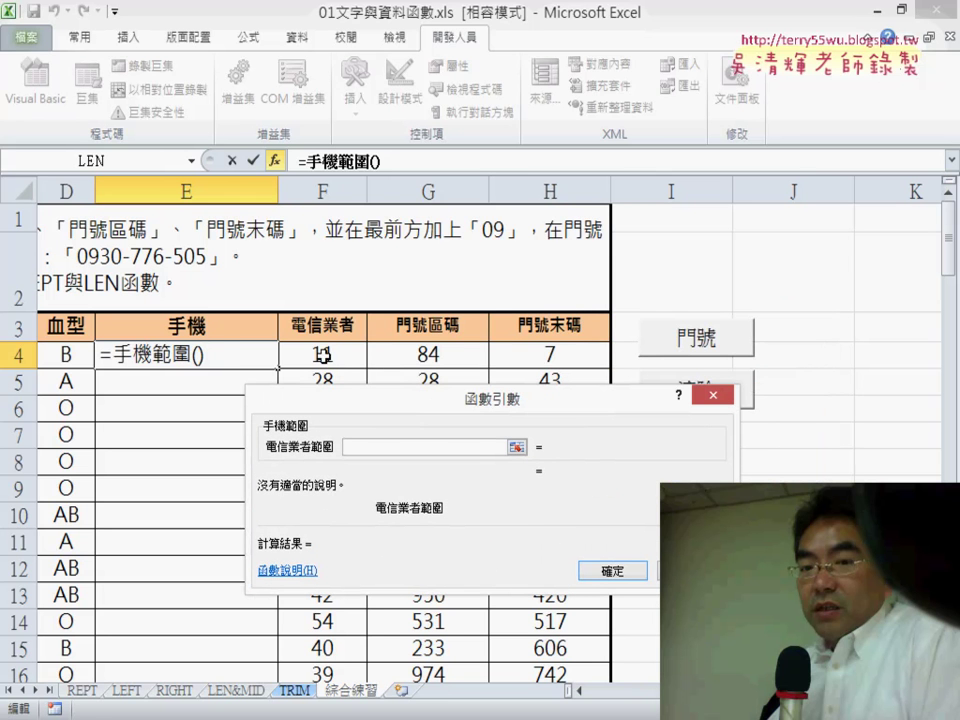
drag(356, 360, 532, 356)
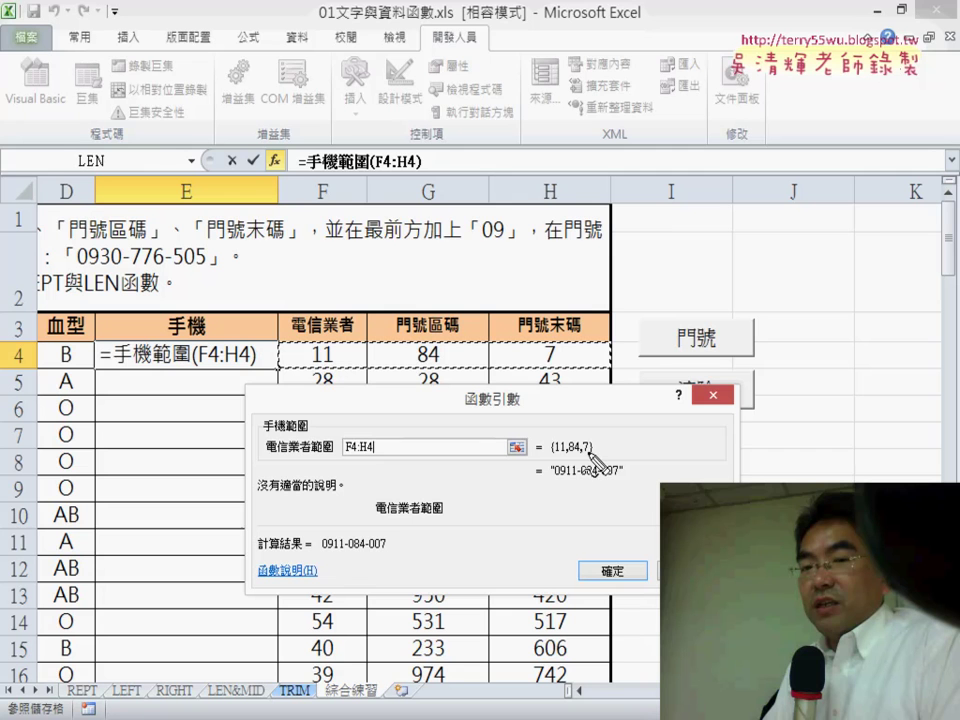
drag(549, 459, 612, 458)
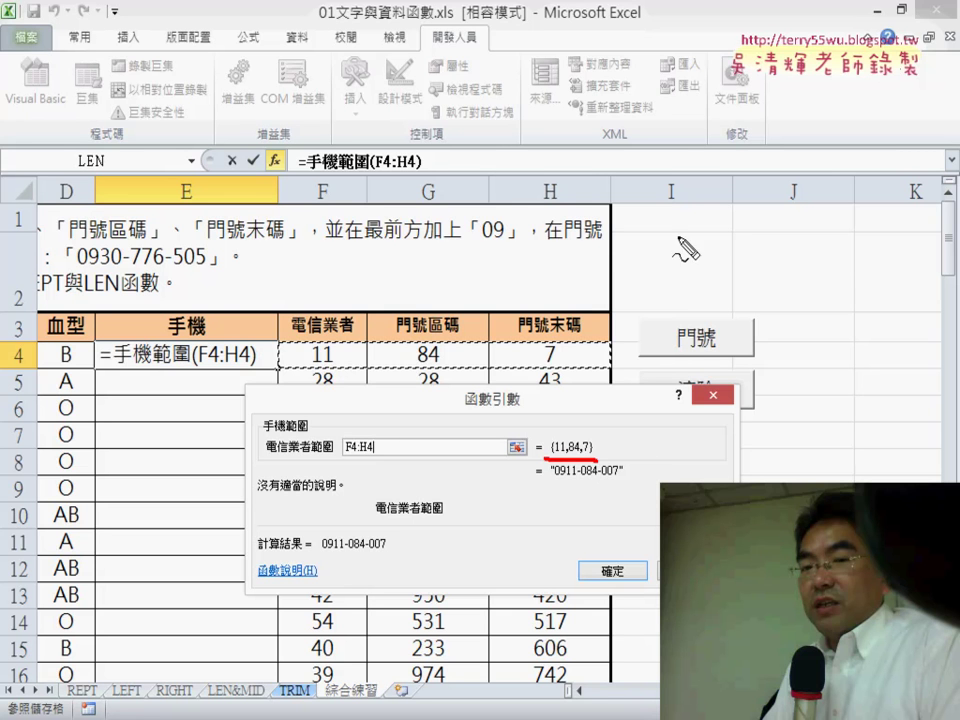
drag(668, 232, 652, 312)
drag(845, 230, 829, 311)
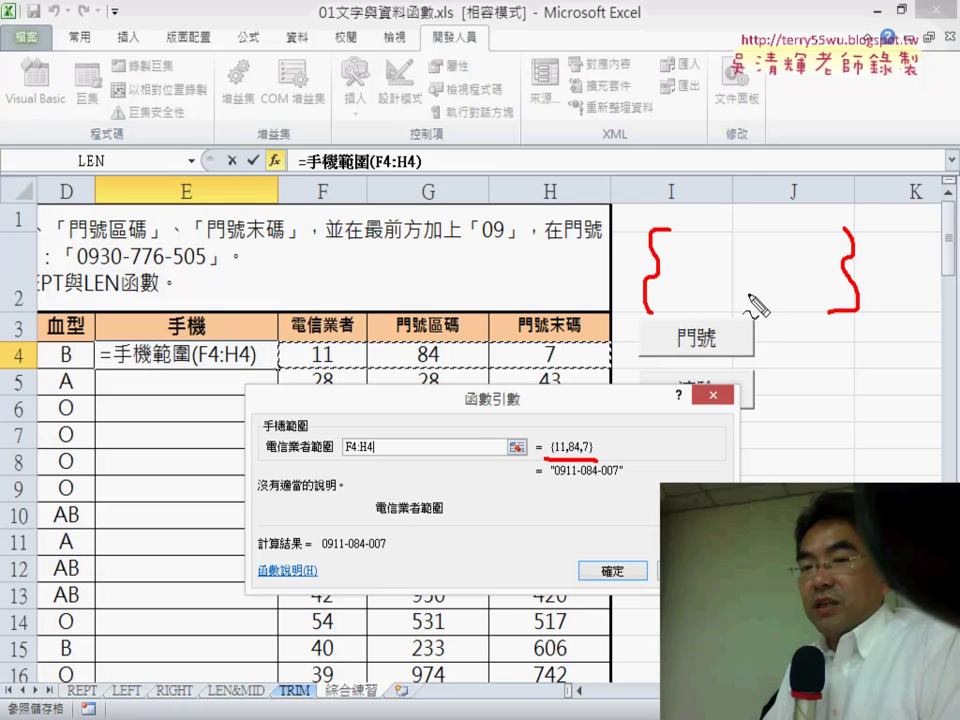
drag(735, 304, 775, 322)
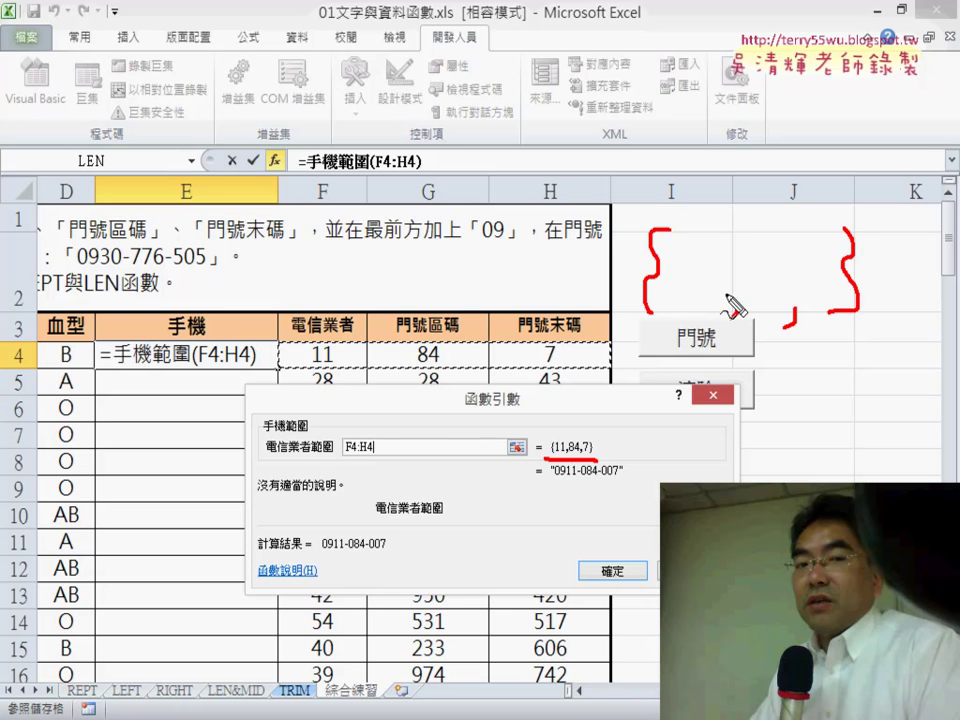
Exit pen mode and cancel the 手機範圍 formula, leaving E4 empty
key(Escape)
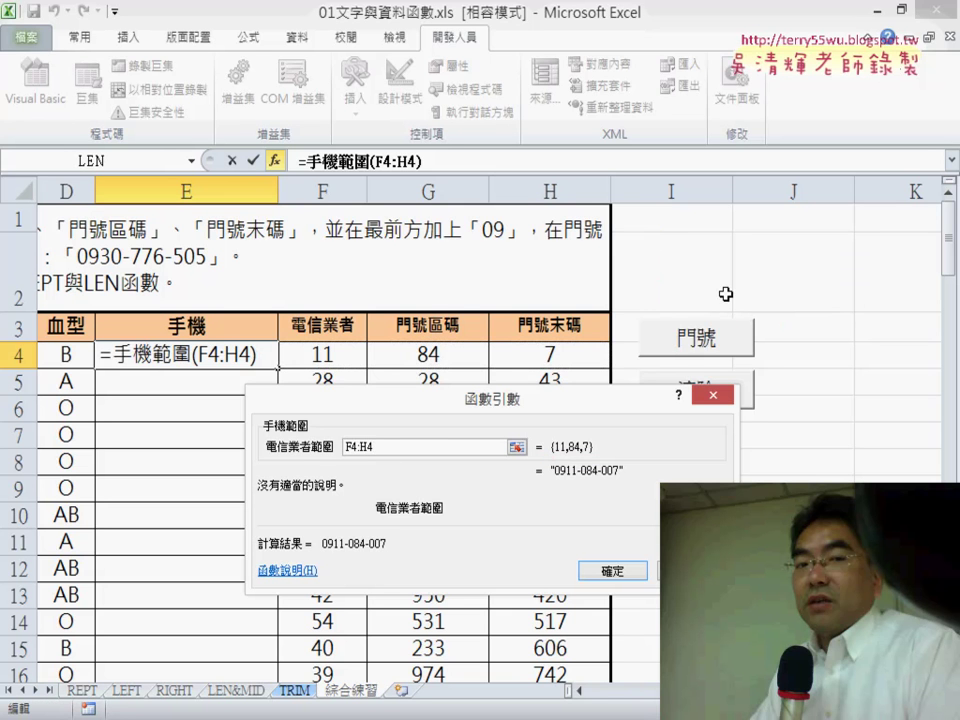
click(718, 400)
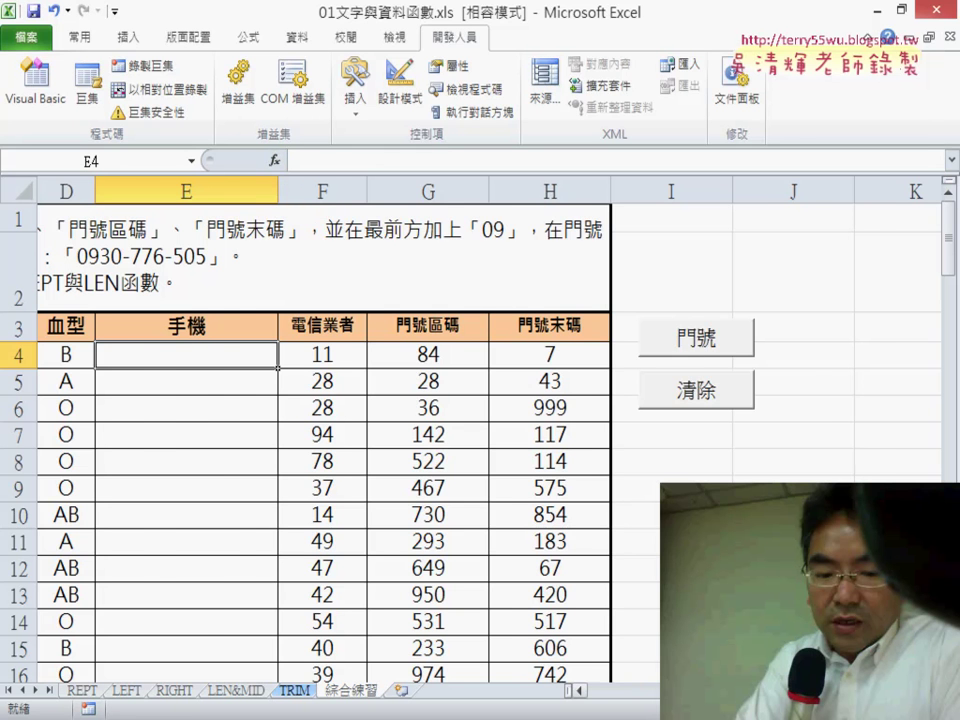
scroll(480, 533, left, 3)
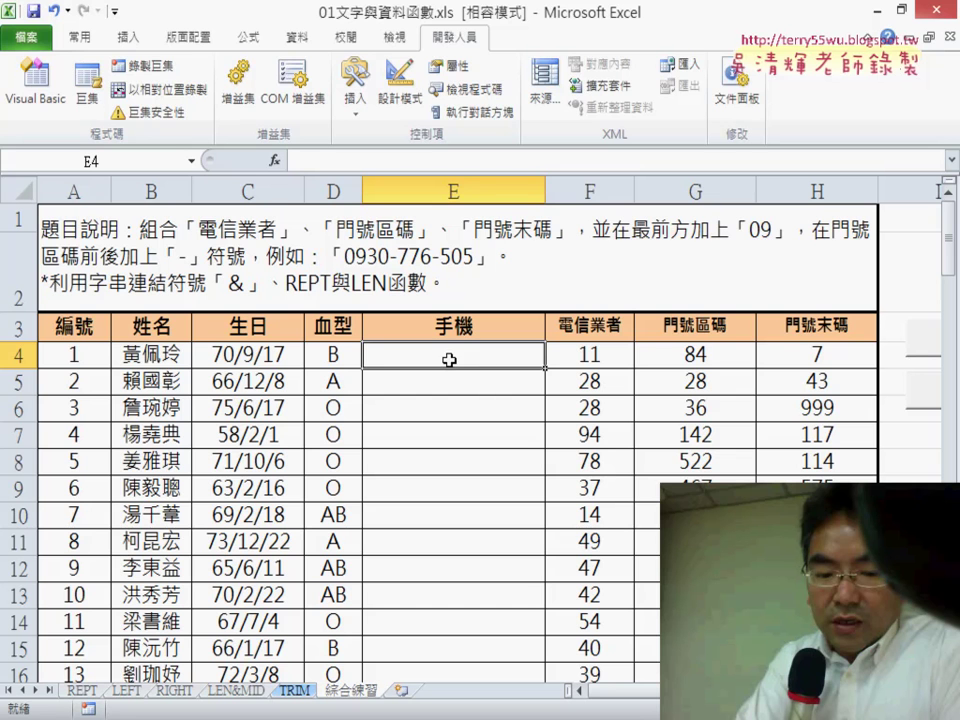
Start E4's formula as ="09"&F4&"-"& to join 09, the carrier code and a hyphen
click(323, 160)
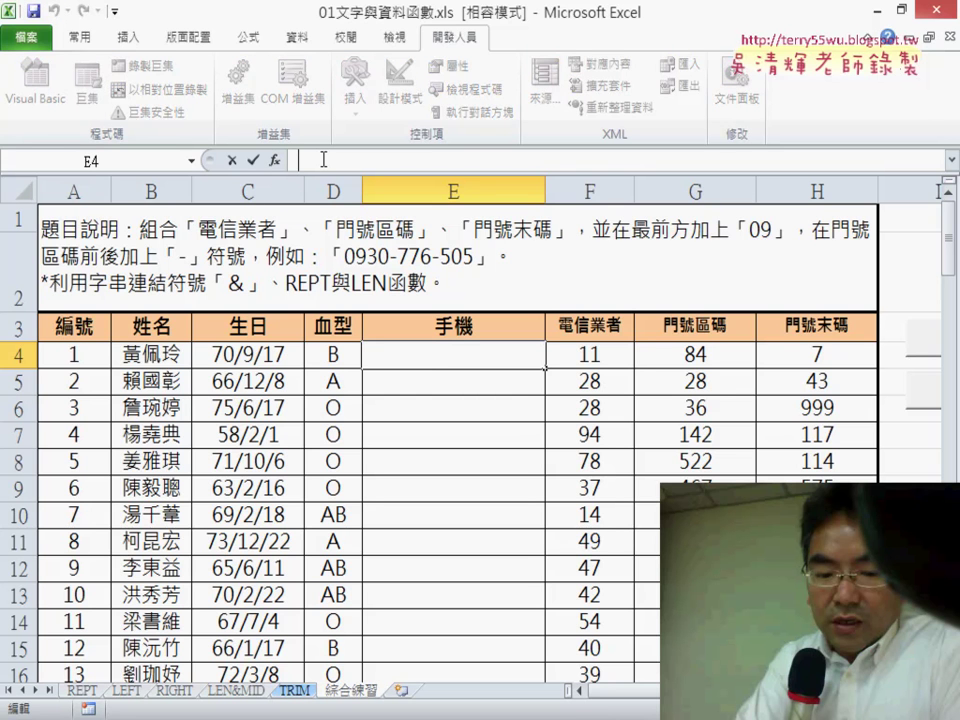
text(=")
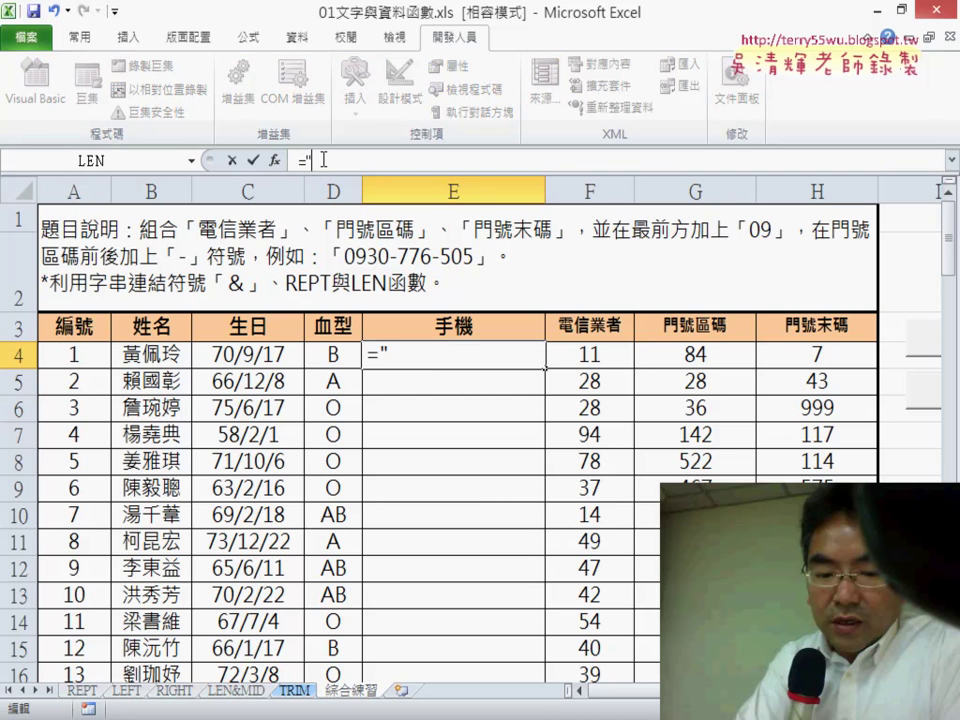
text(09)
text("&)
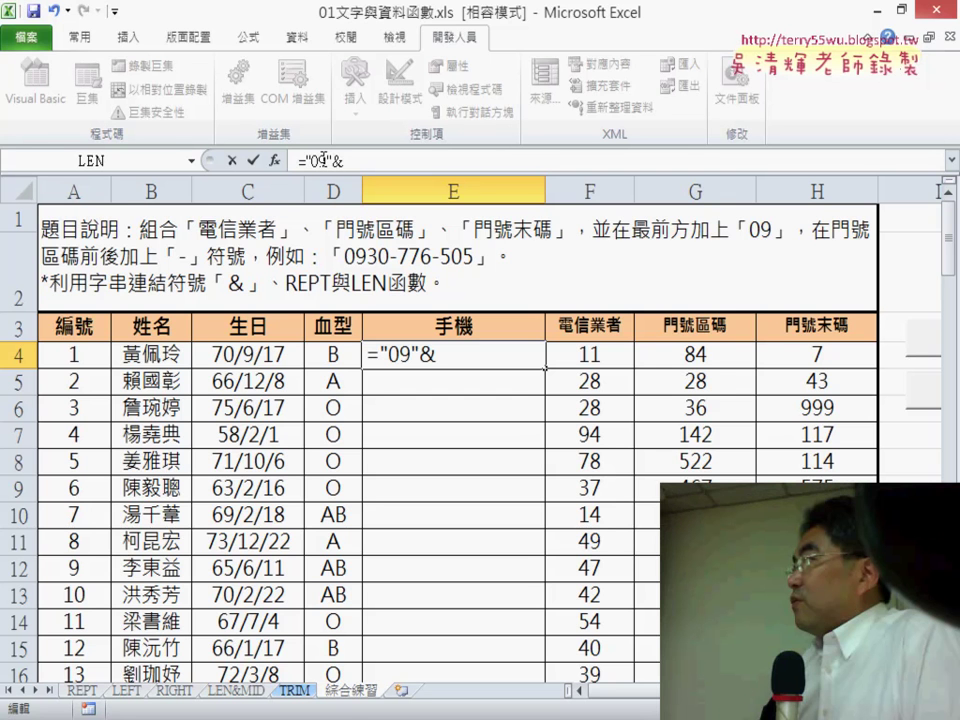
click(590, 358)
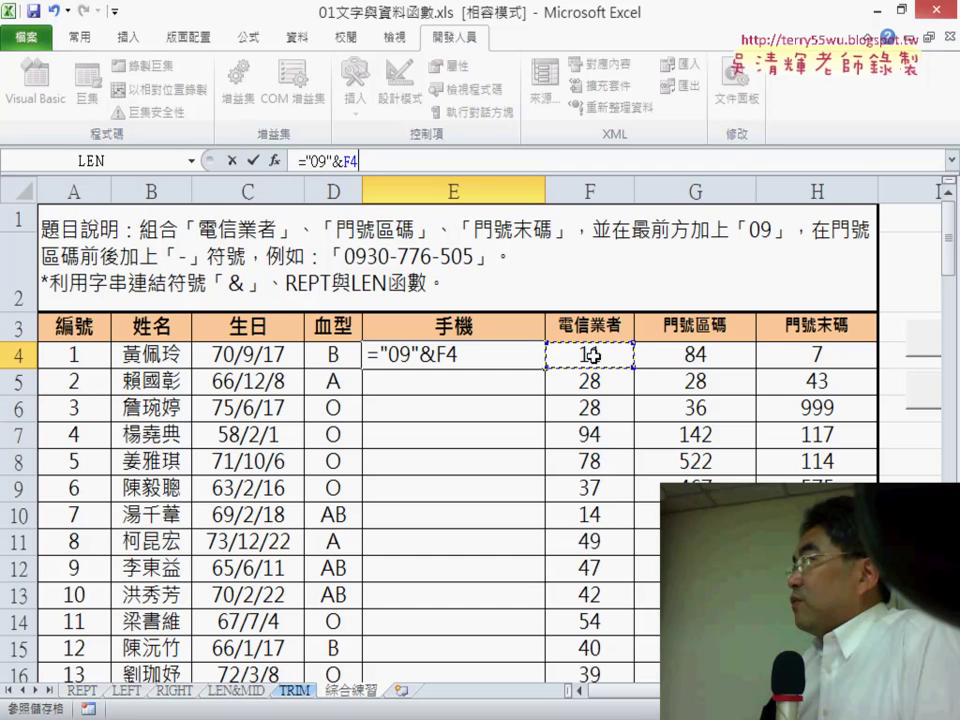
text(&)
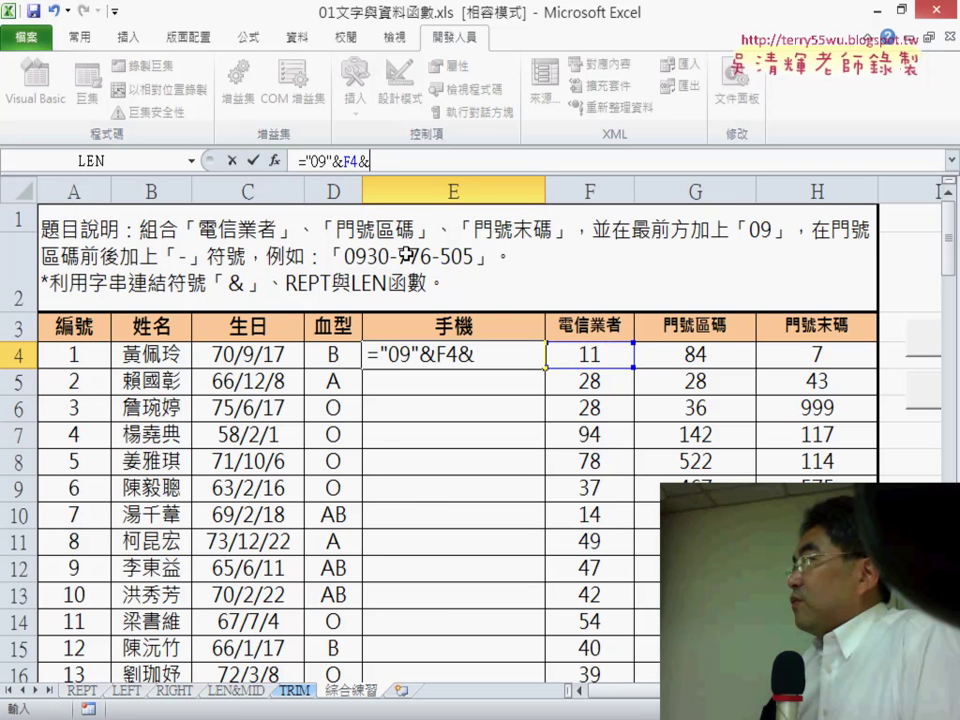
text(")
text(-")
text(&)
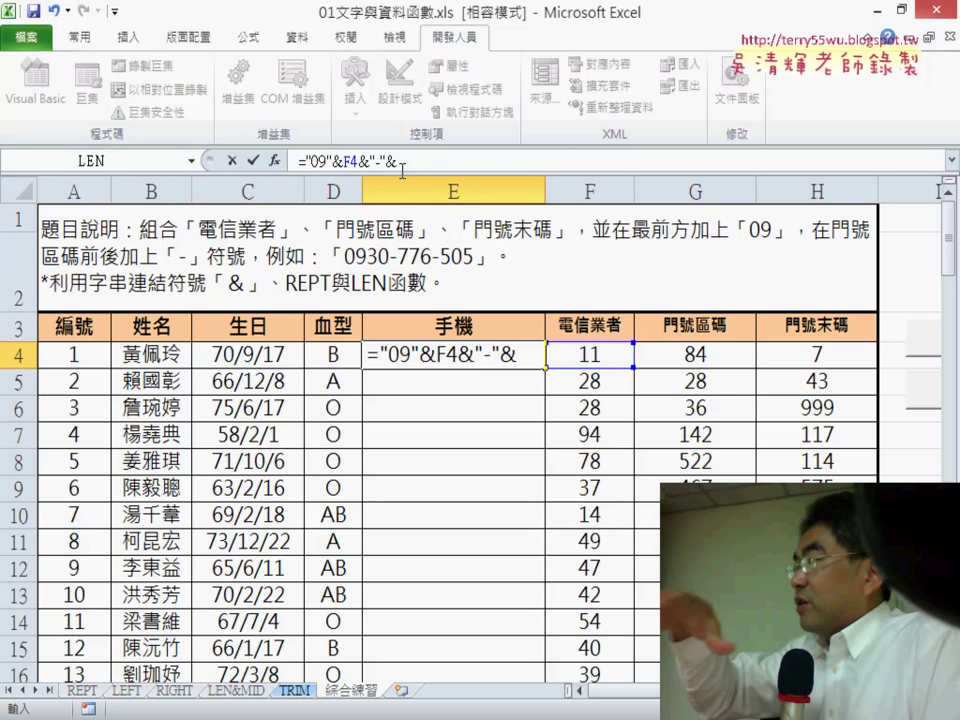
click(192, 162)
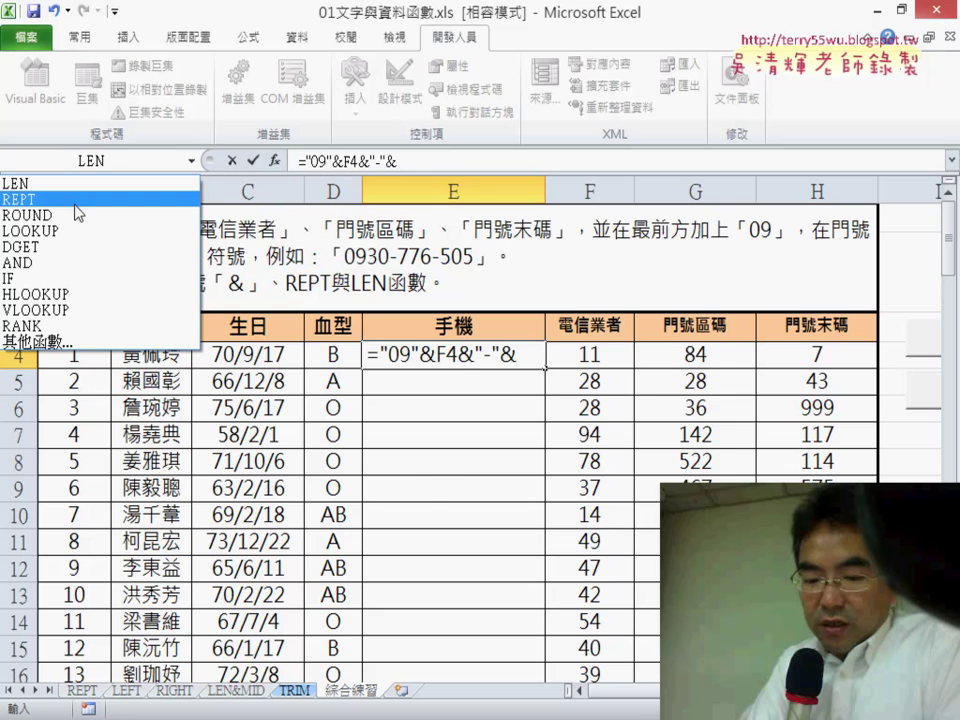
Append REPT("0",3-LEN(G4)) to E4's formula so it displays 0911-0
click(77, 211)
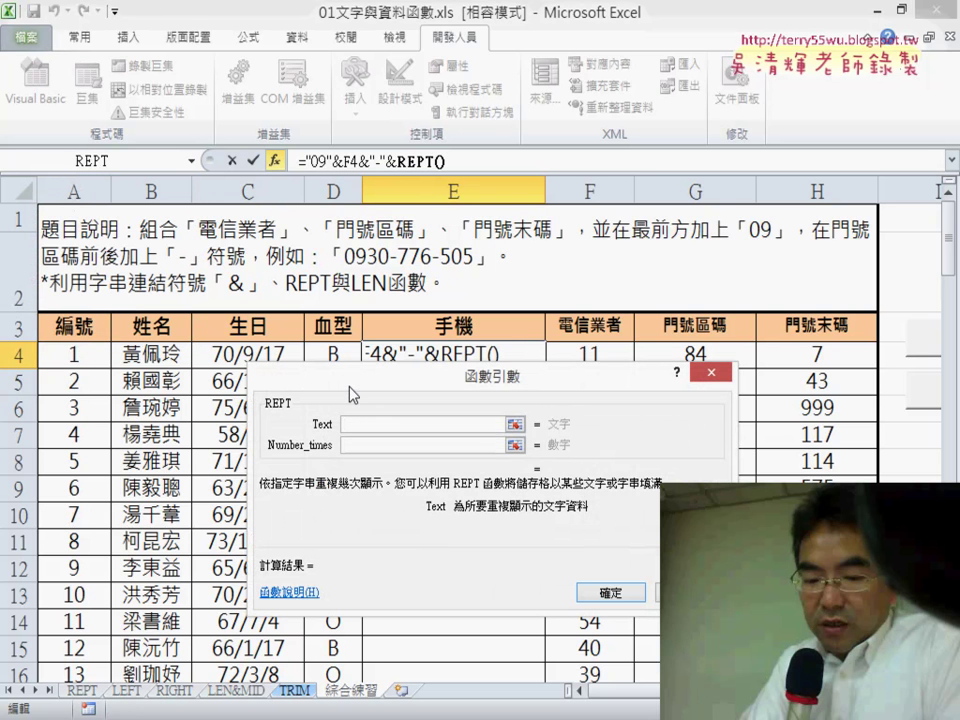
text("0)
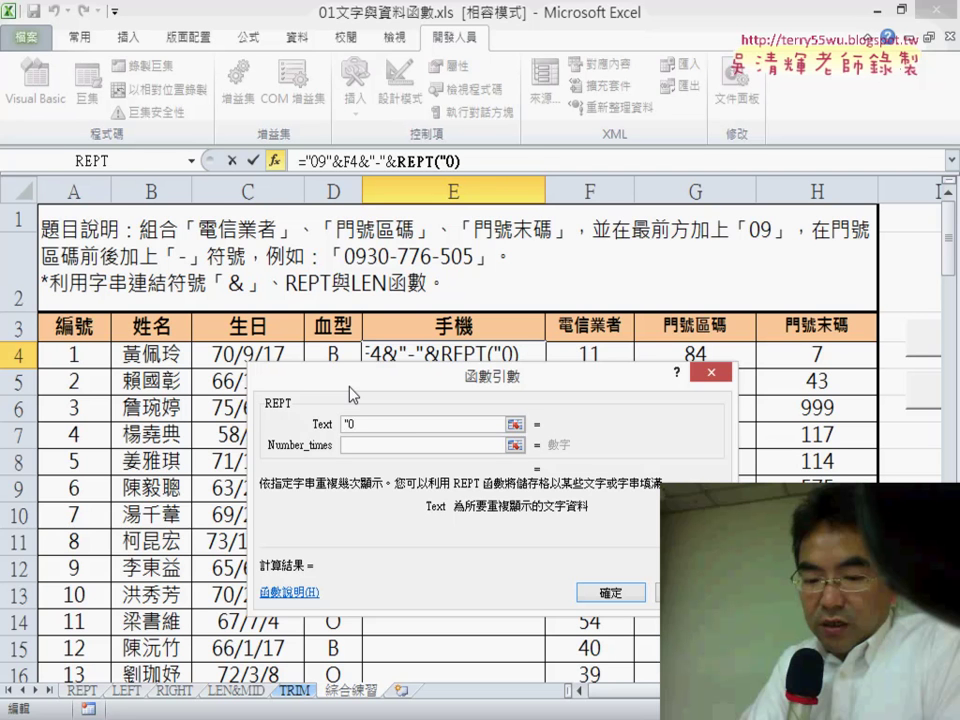
text(")
click(393, 445)
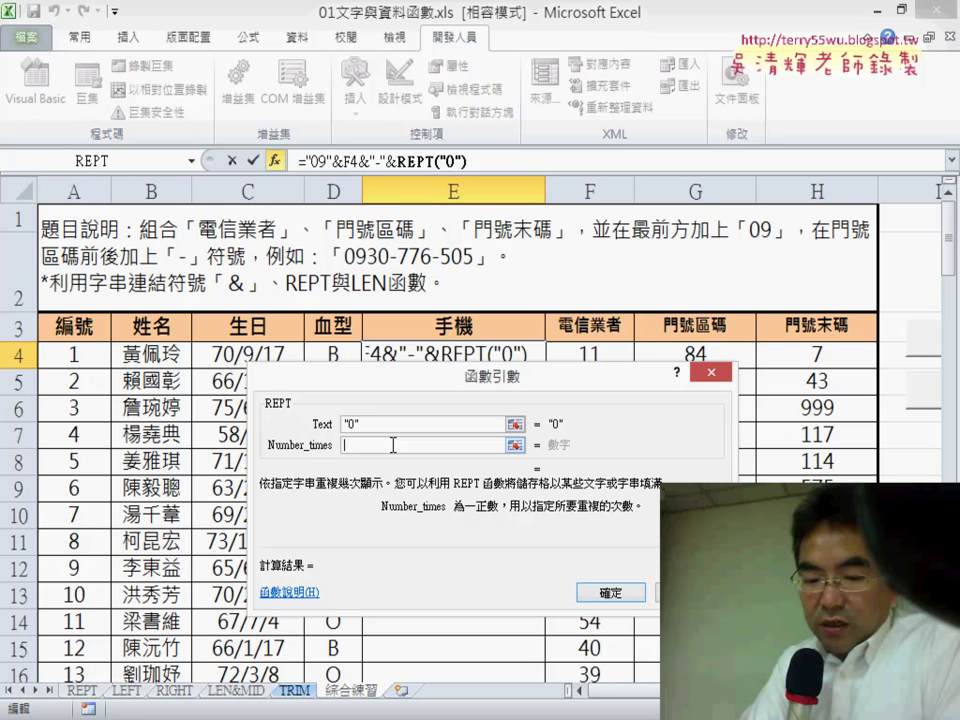
text(3-)
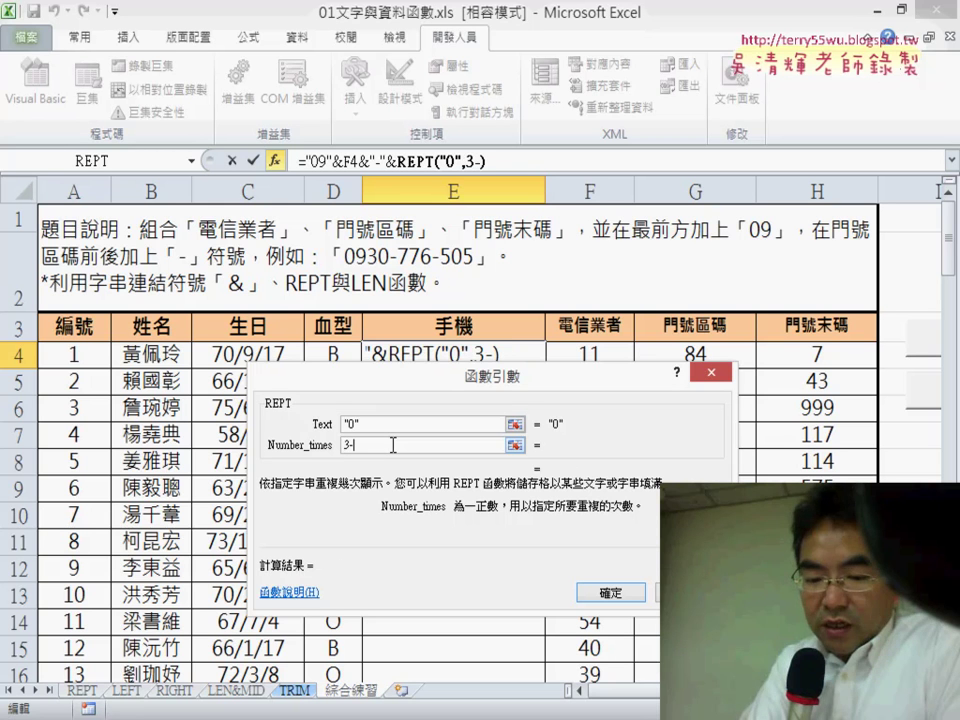
text(len)
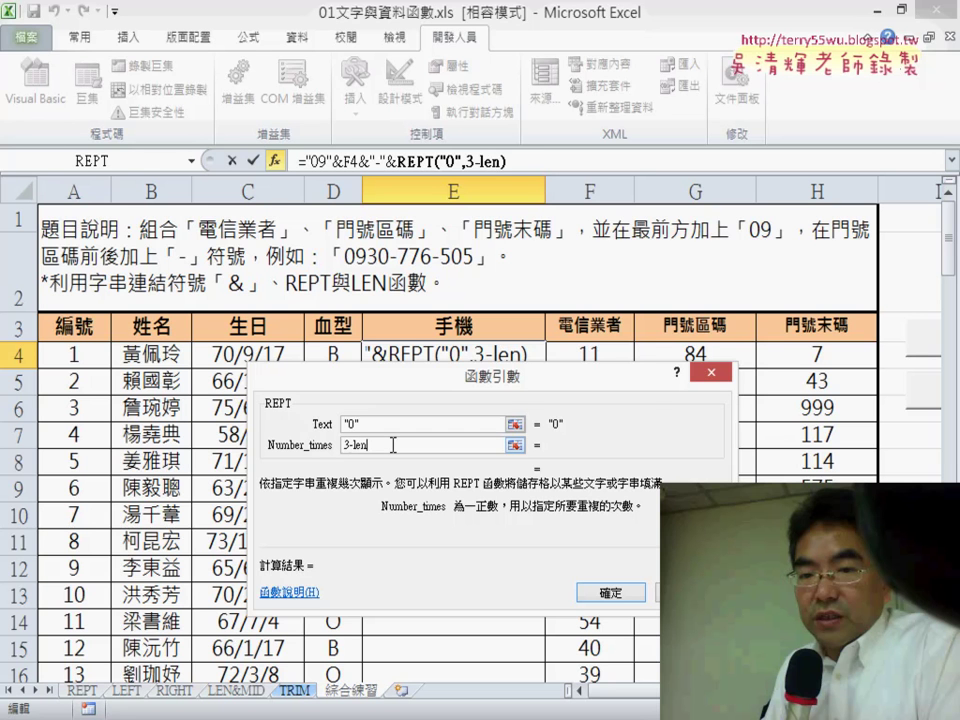
text(()
click(683, 349)
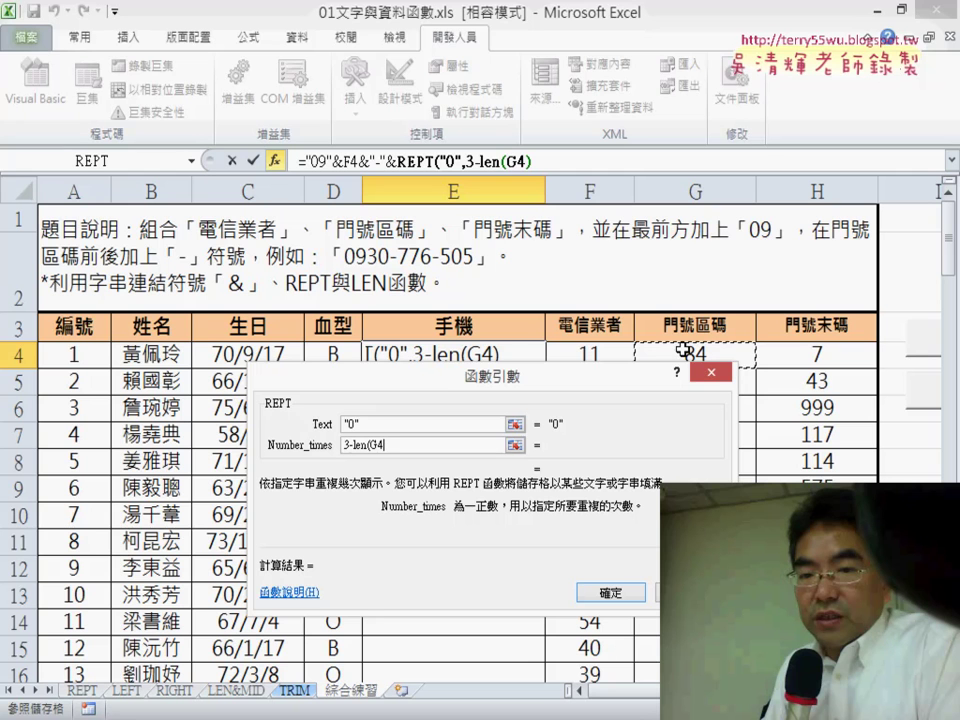
text())
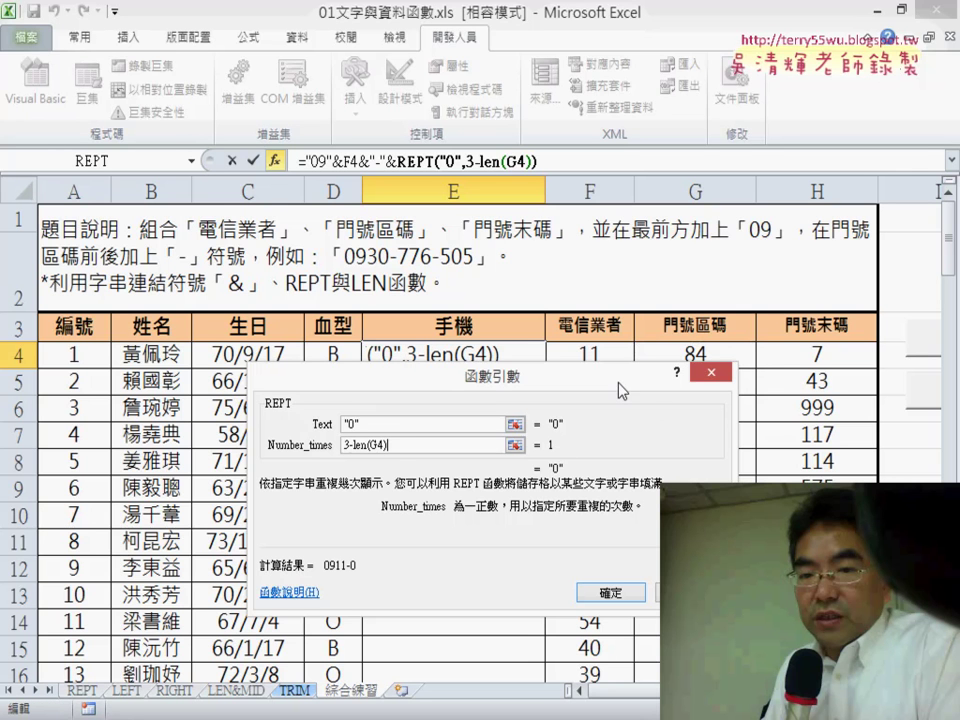
drag(552, 455, 547, 478)
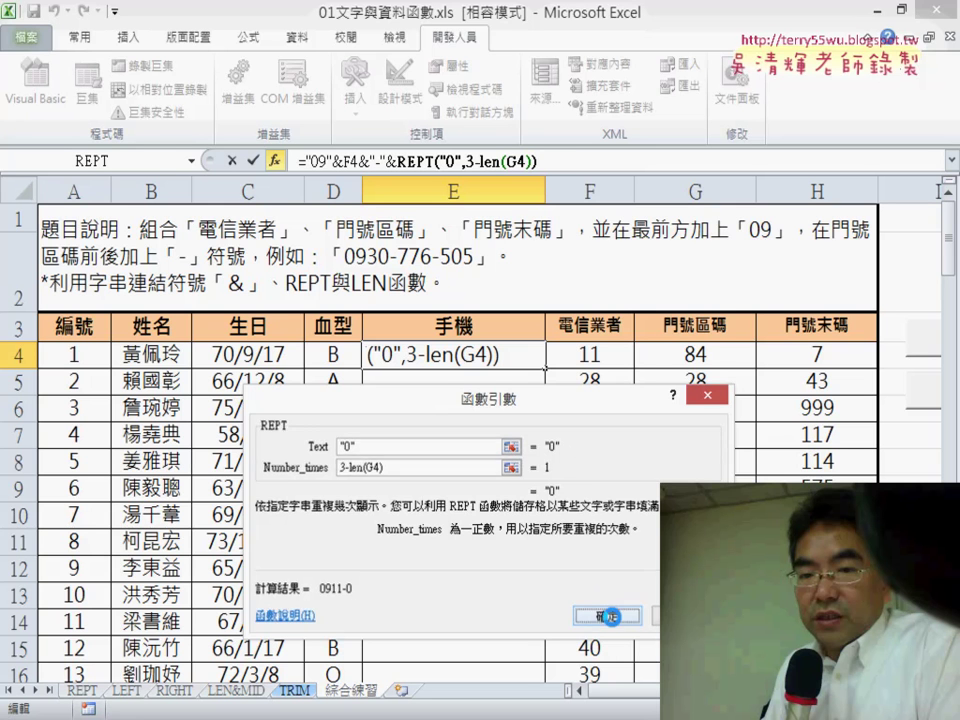
click(607, 616)
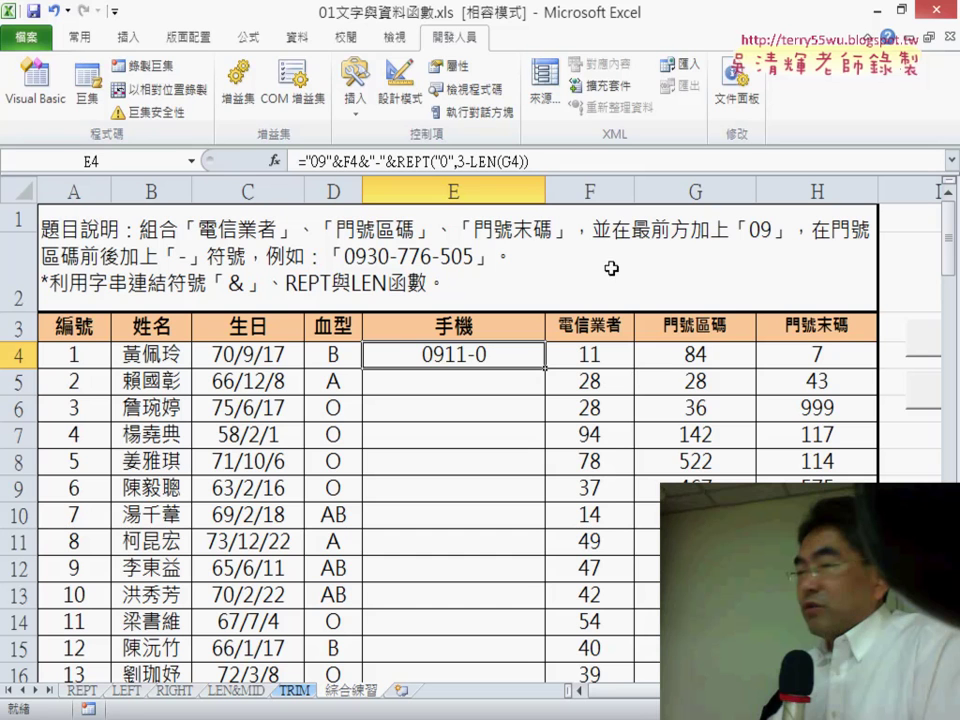
Add &G4 to E4's formula and paste a second copy of the &"-"&REPT padding chunk
click(580, 162)
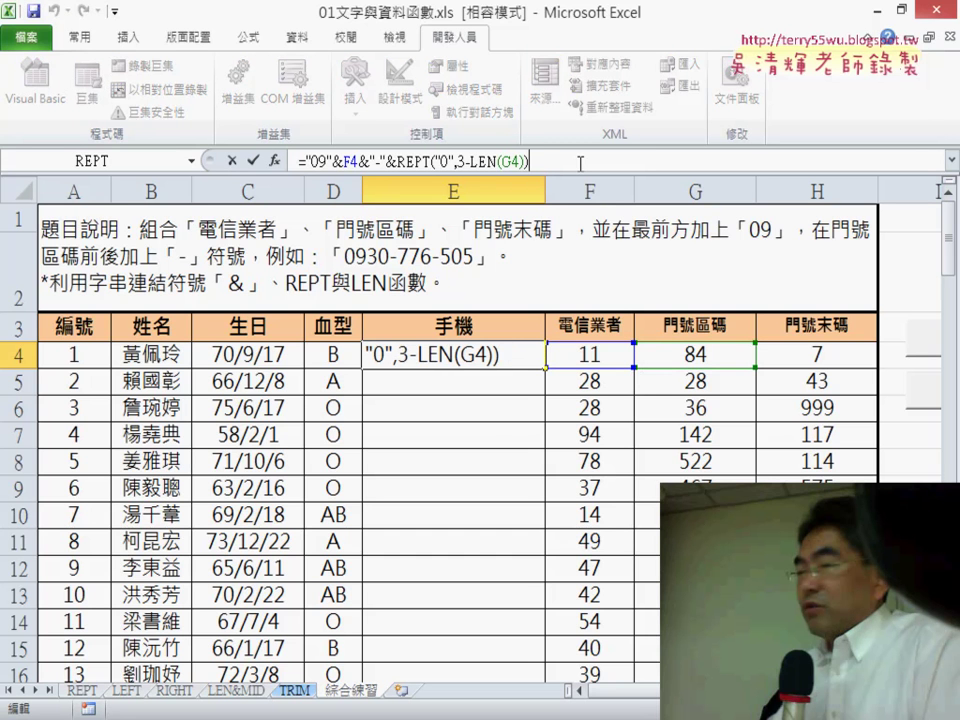
text(&)
click(690, 360)
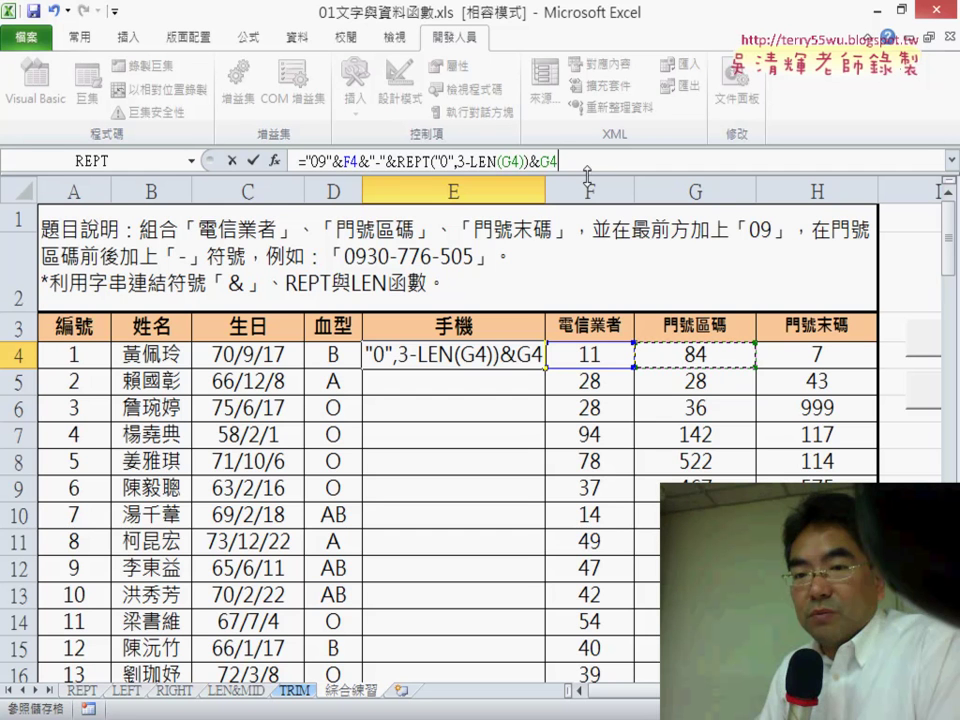
drag(358, 161, 557, 161)
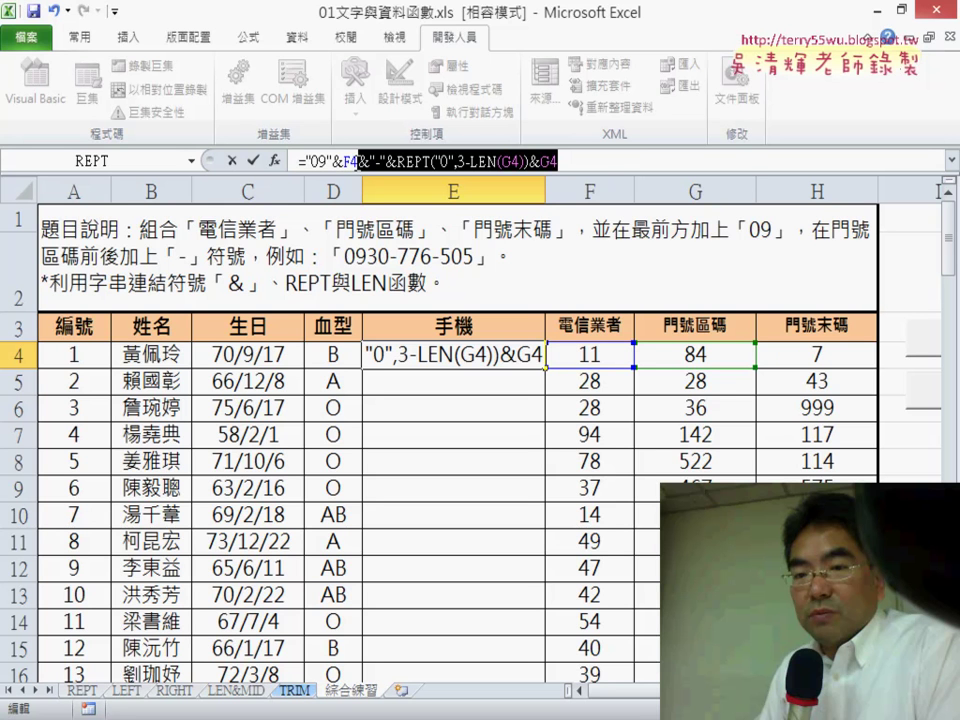
click(600, 166)
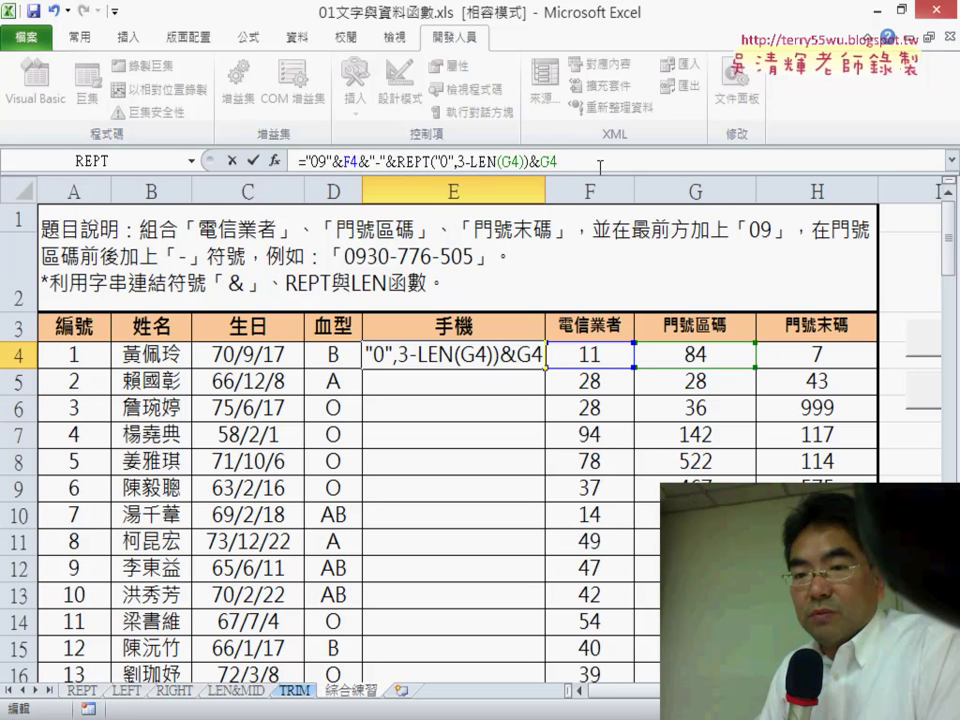
key(ctrl+v)
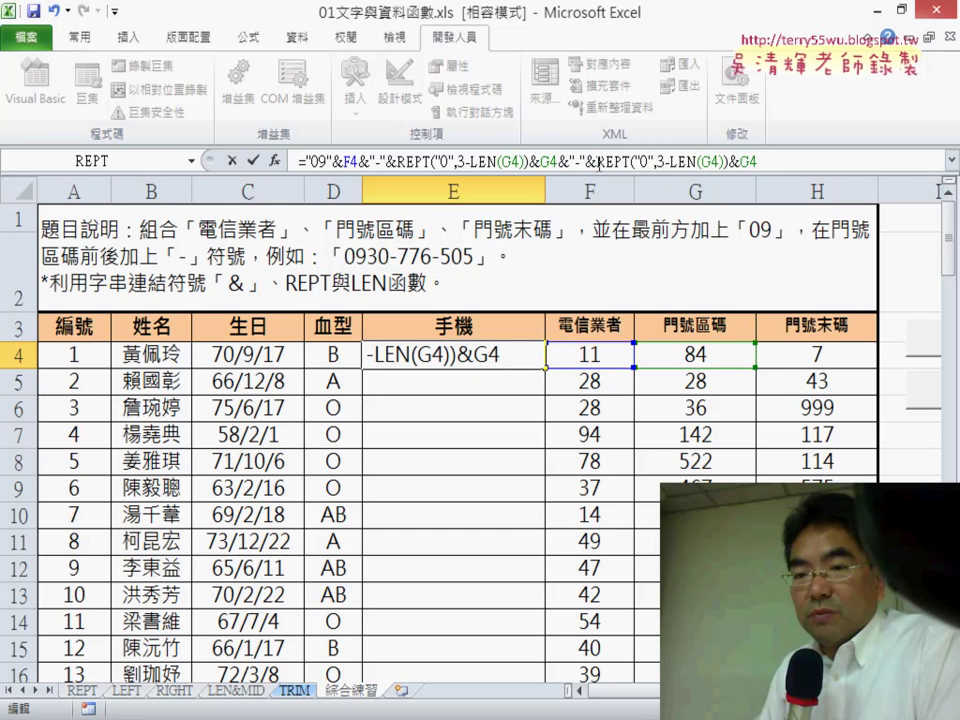
Point the copied chunk's references at H4, confirm, and fill the formula down to row 16
double_click(710, 161)
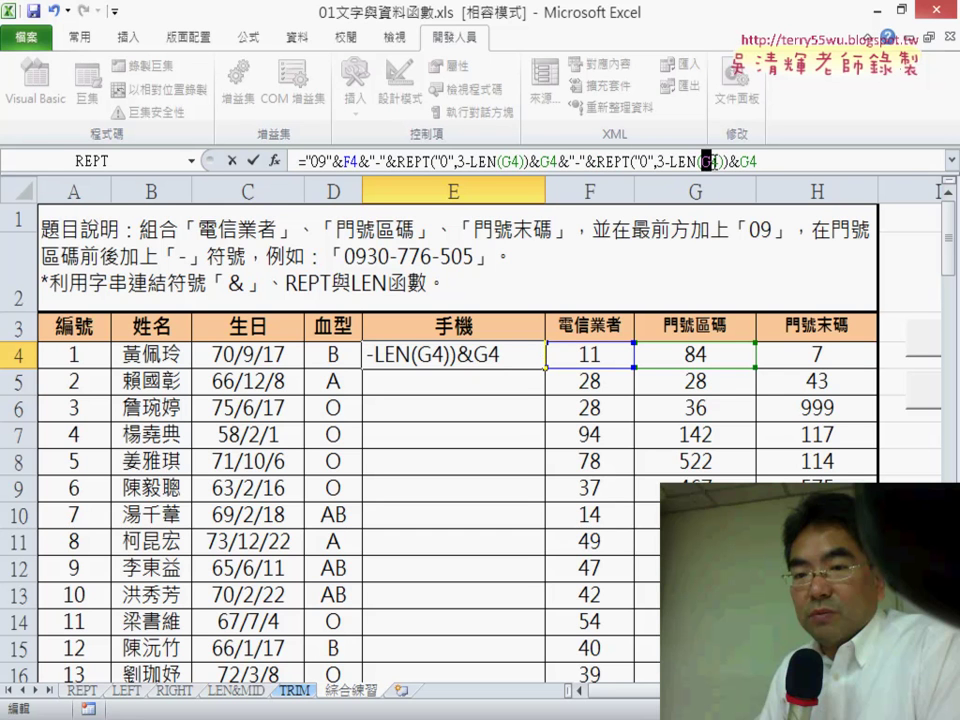
click(812, 354)
double_click(749, 161)
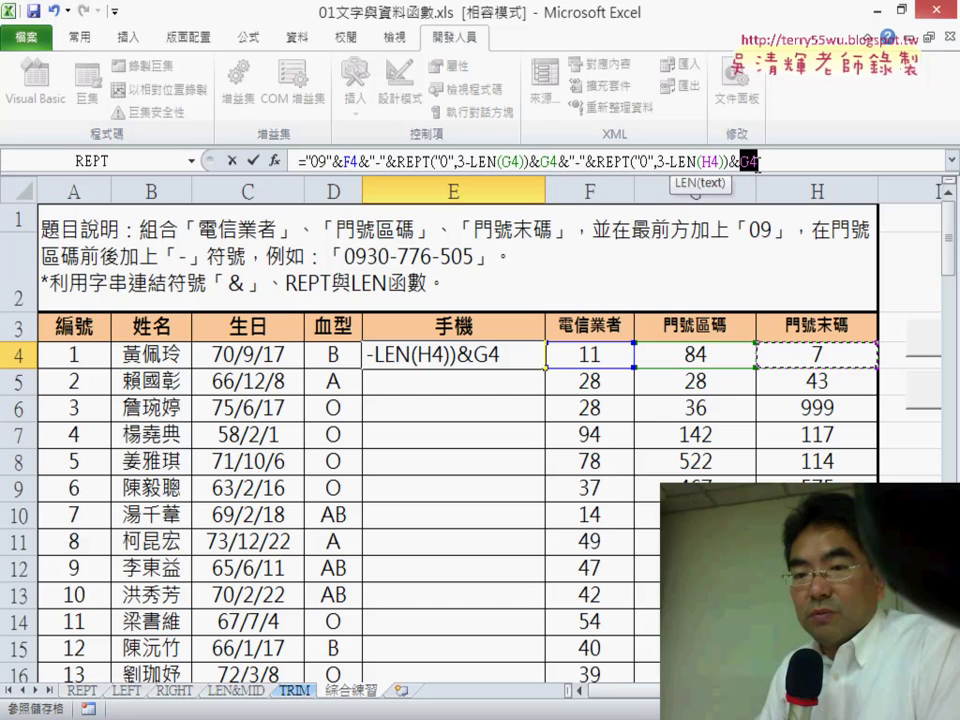
click(818, 352)
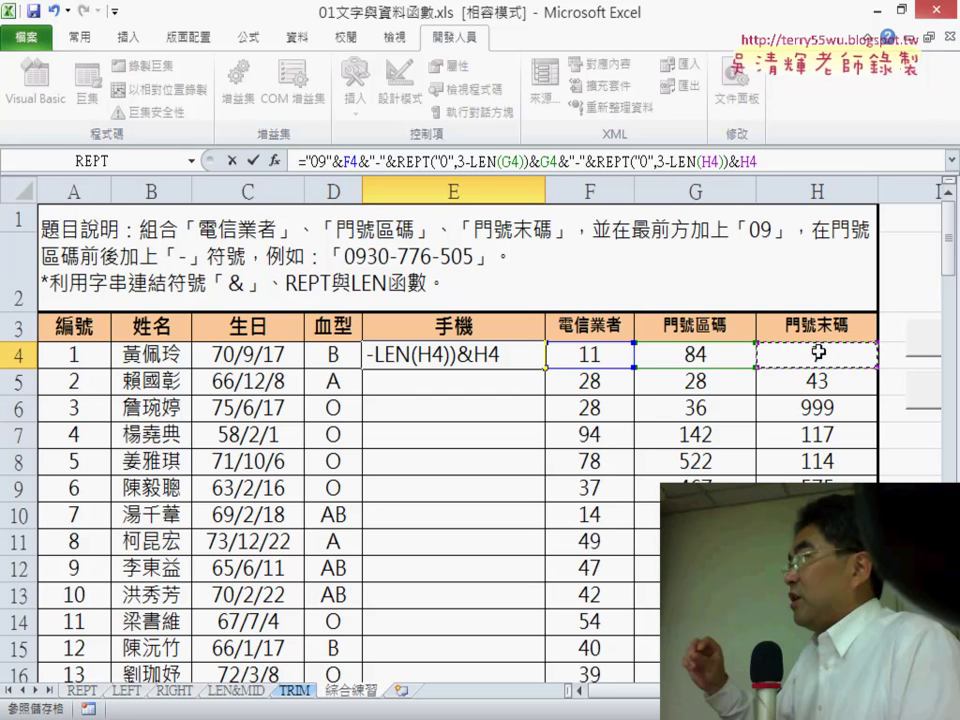
click(253, 160)
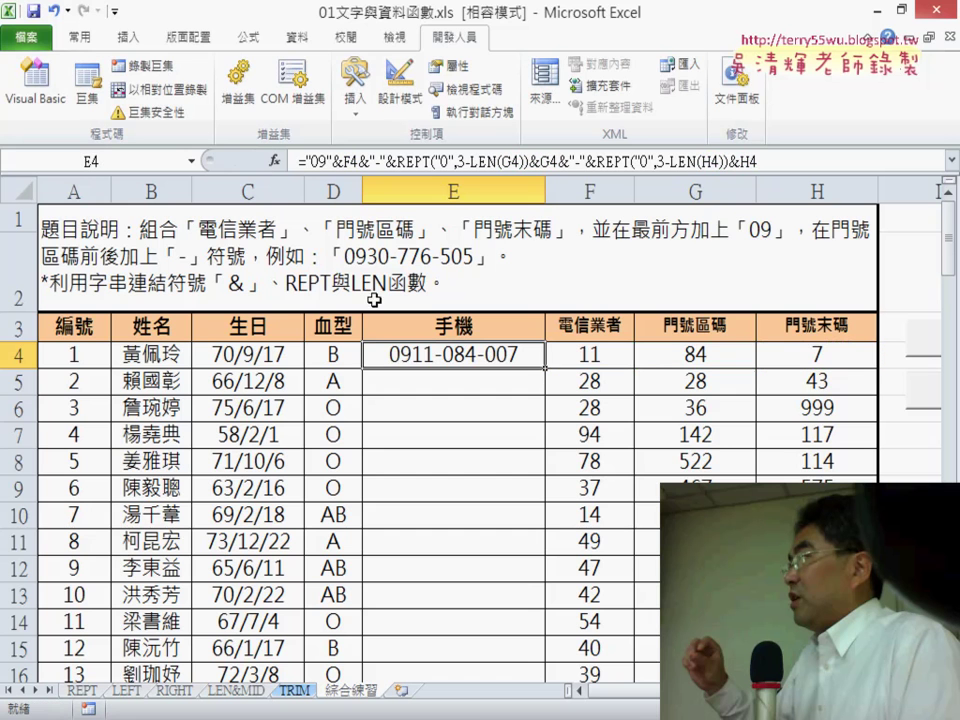
double_click(543, 369)
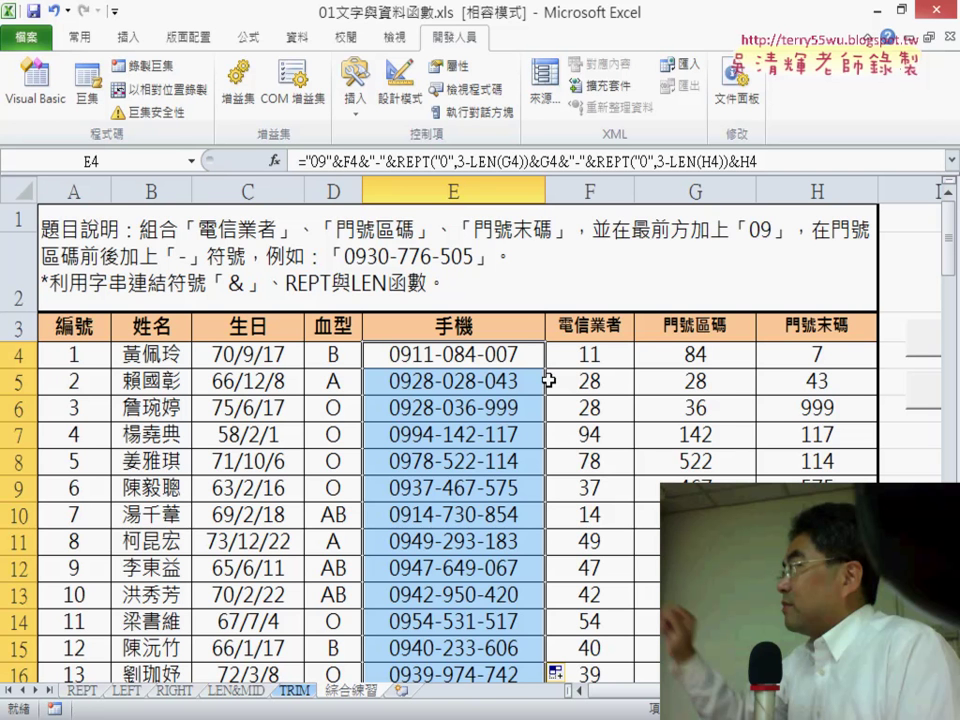
Delete the generated phone numbers in E4:E16
key(Delete)
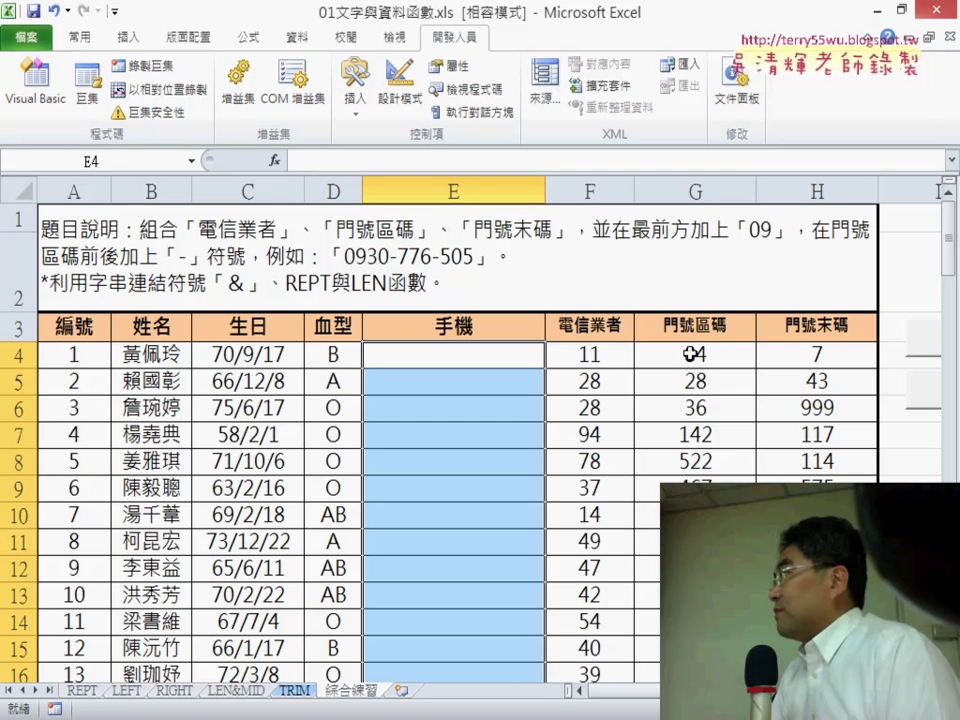
Apply the custom number format 000 to G4:H4
drag(690, 354, 817, 366)
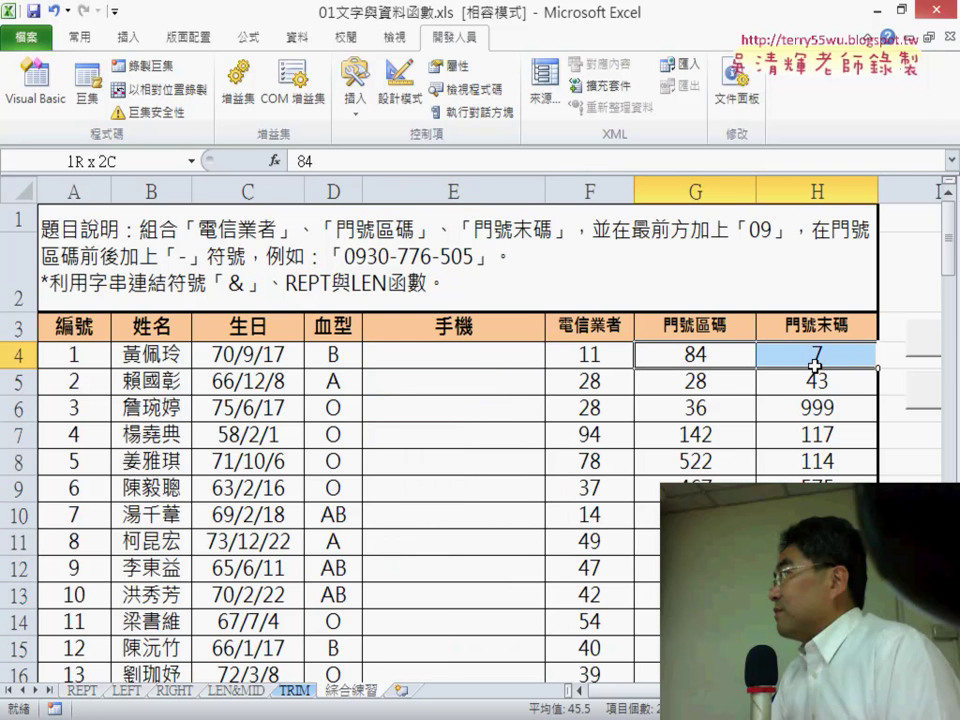
right_click(697, 356)
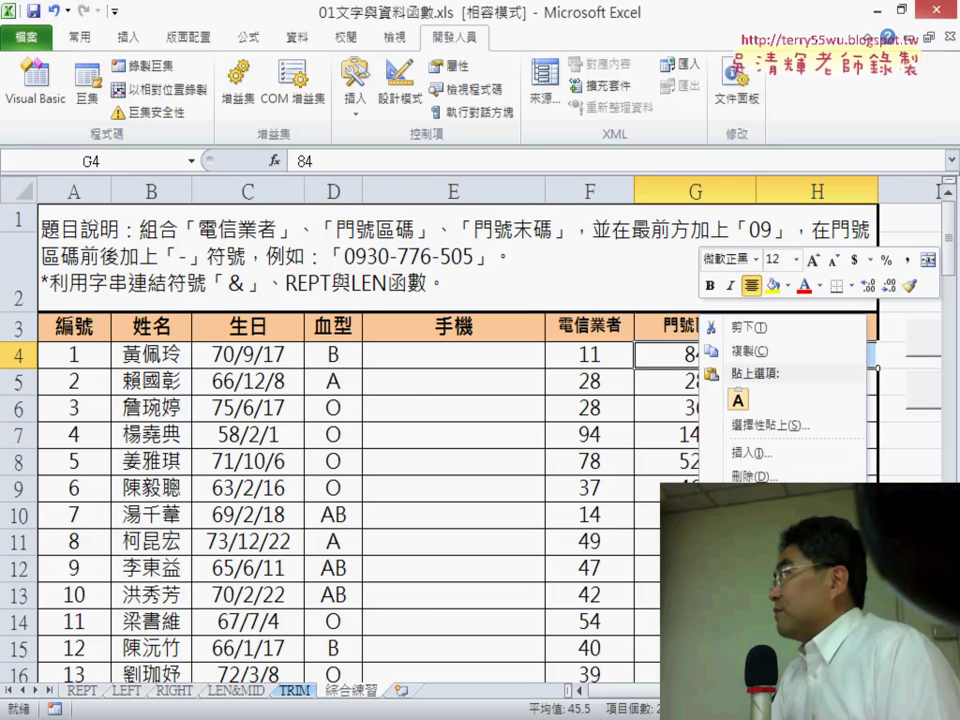
key(Escape)
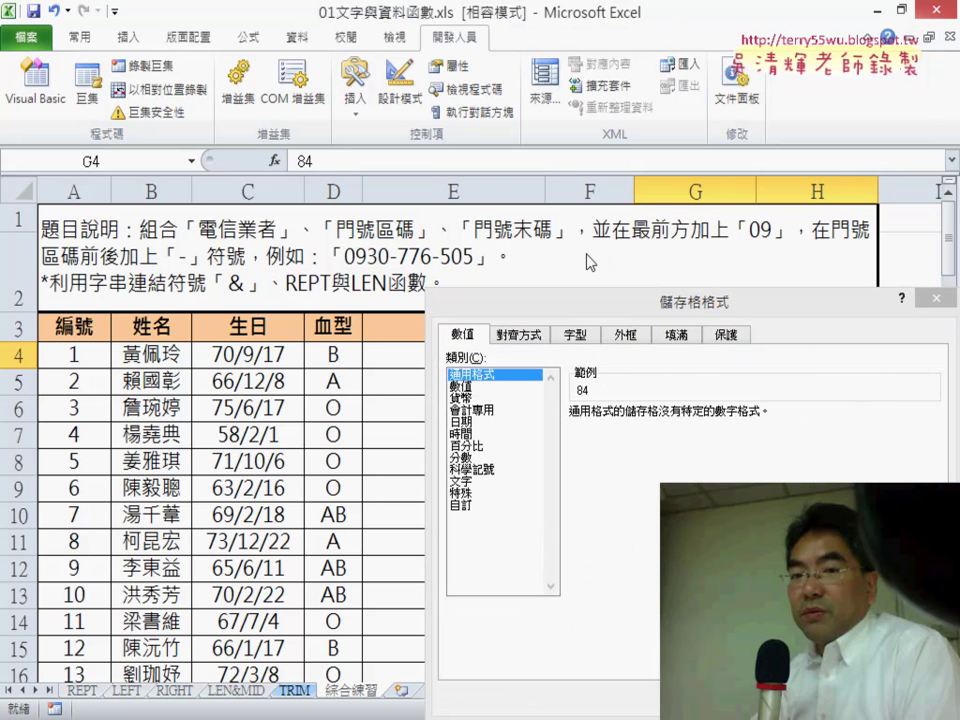
drag(659, 310, 441, 163)
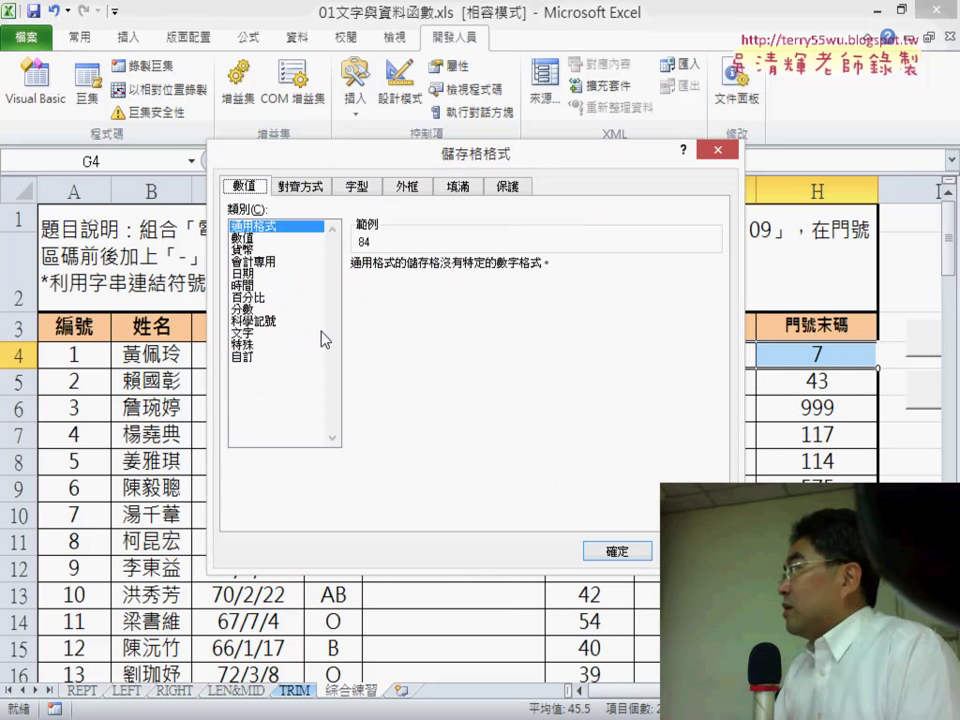
click(245, 356)
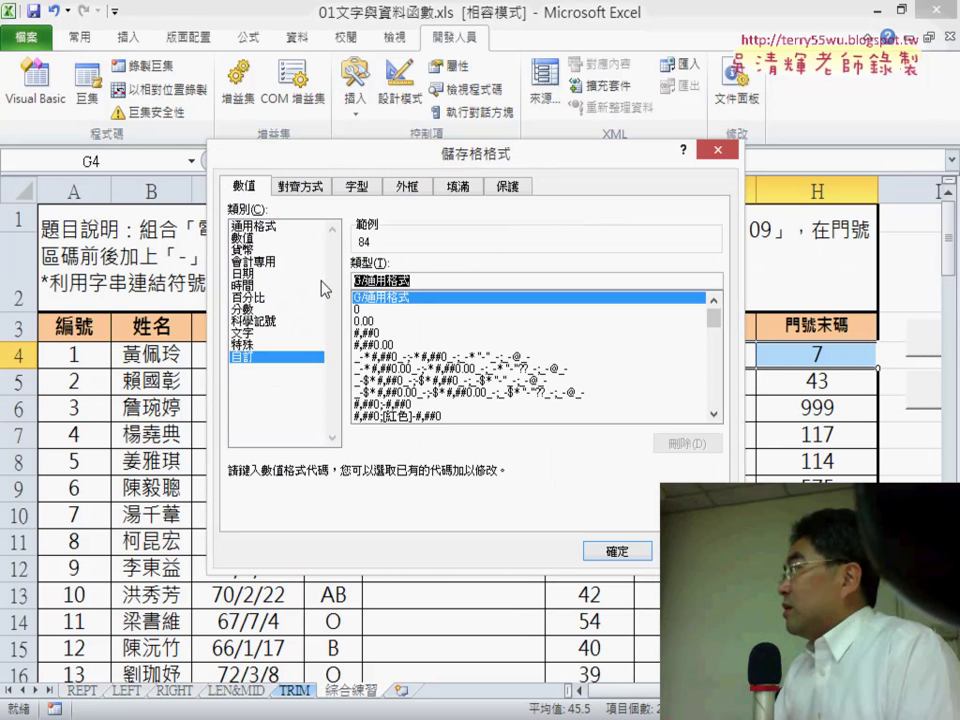
text(000)
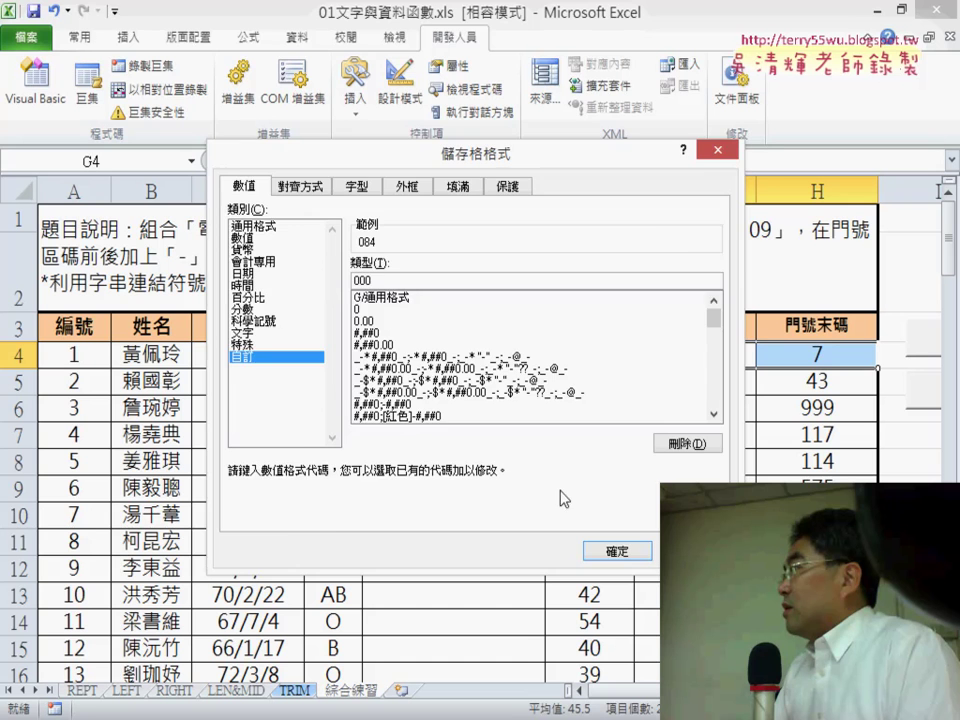
click(615, 551)
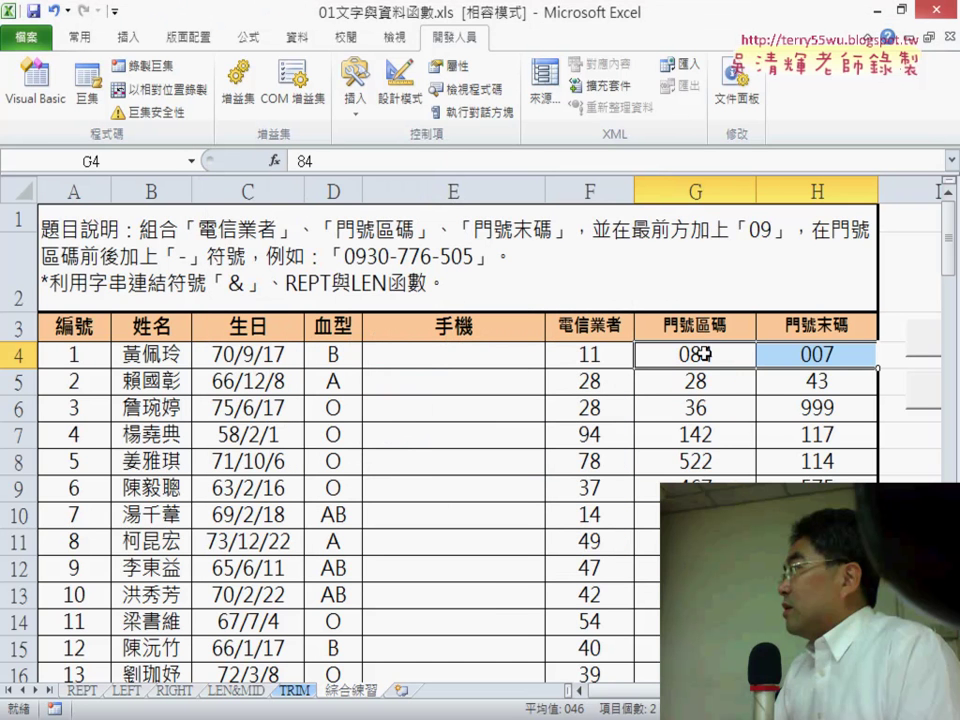
Verify G4 and H4 still store 84 and 7 despite showing 084 and 007
click(803, 354)
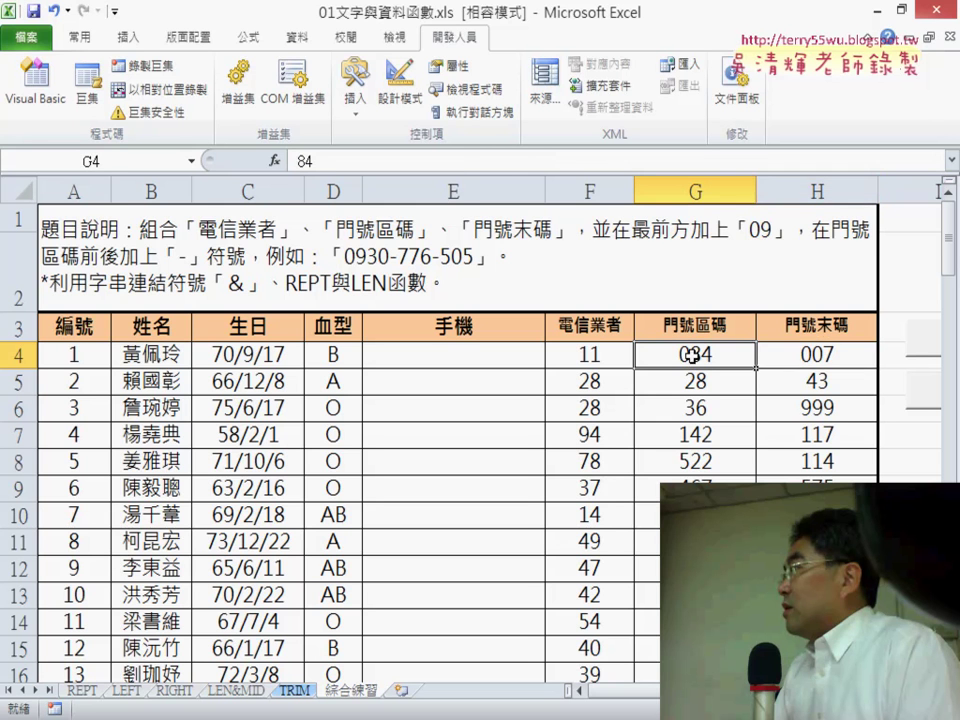
drag(679, 364, 818, 354)
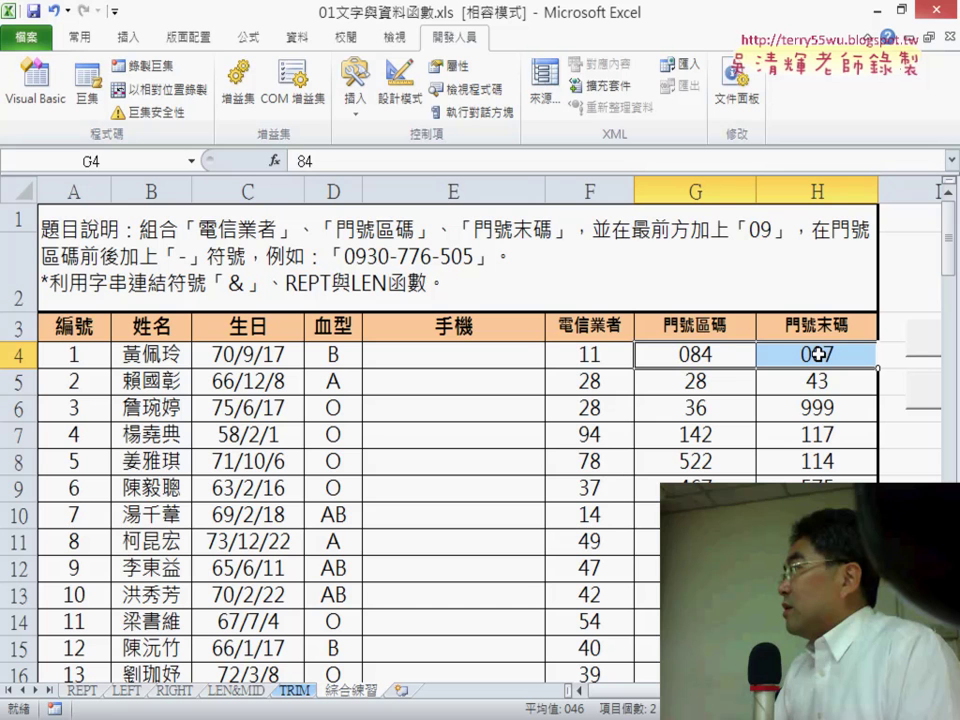
click(697, 354)
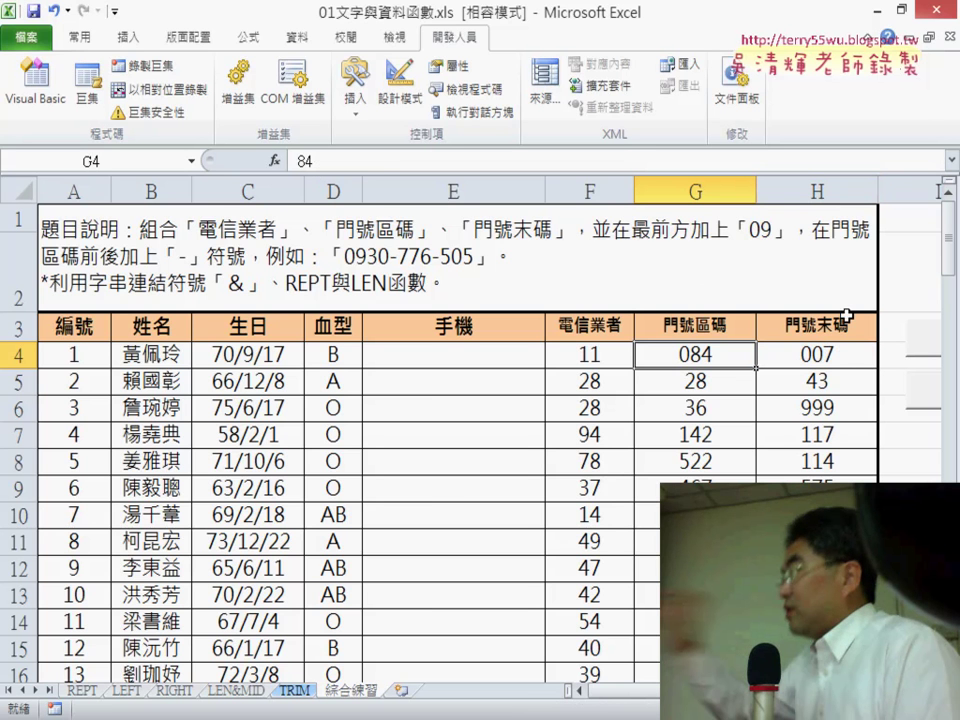
click(828, 358)
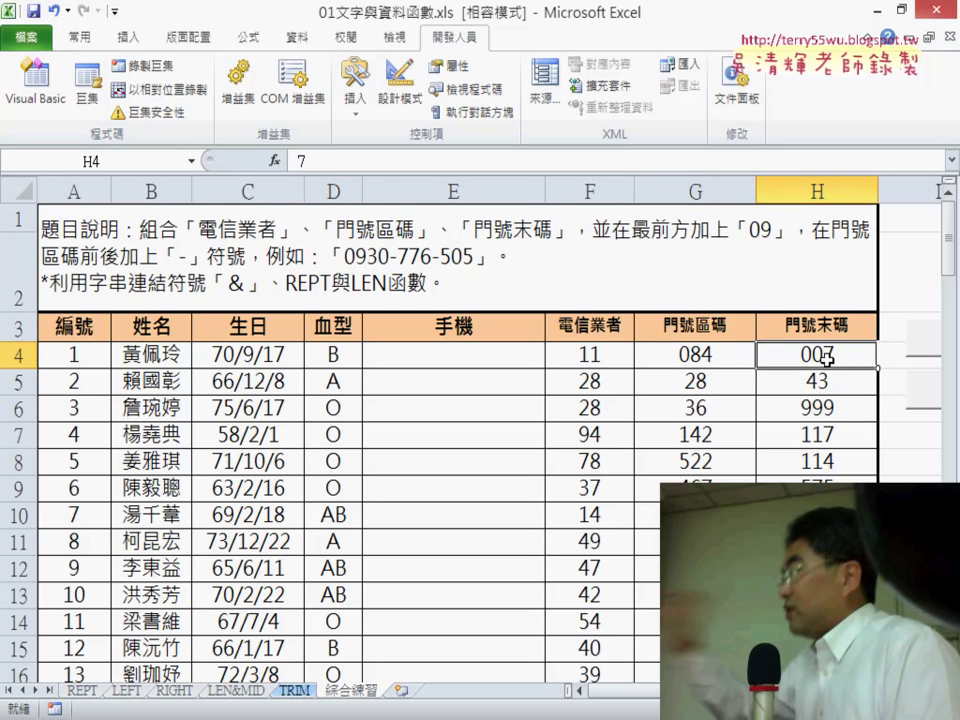
drag(727, 358, 784, 352)
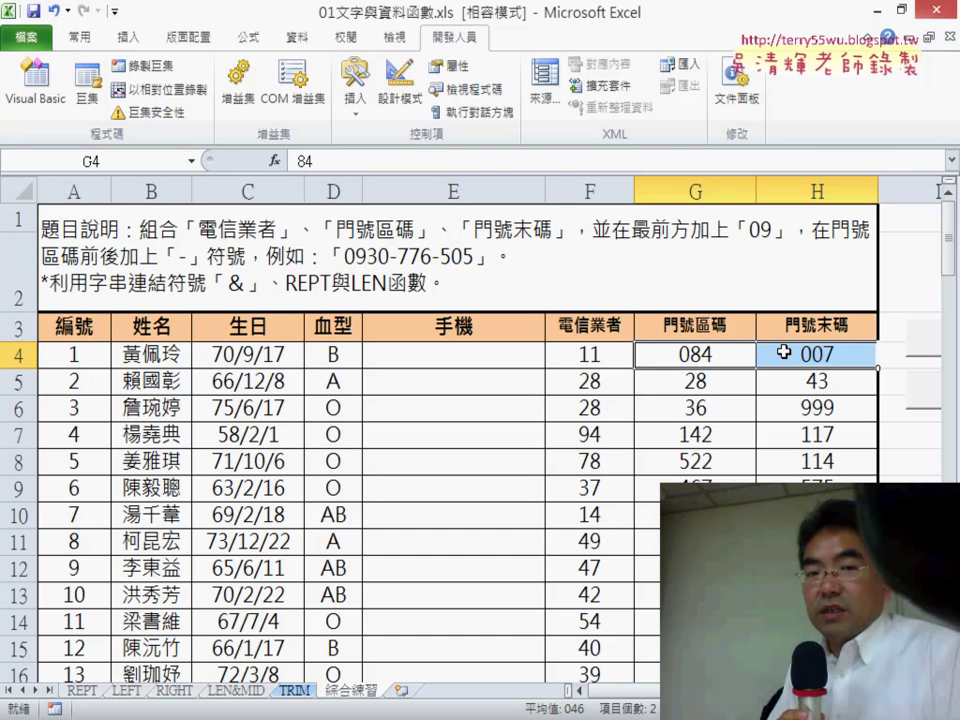
Undo the 000 formats on G4 and H4 and cut E4's formula back to ="09"&F4&"-"&
key(ctrl+z)
key(ctrl+z)
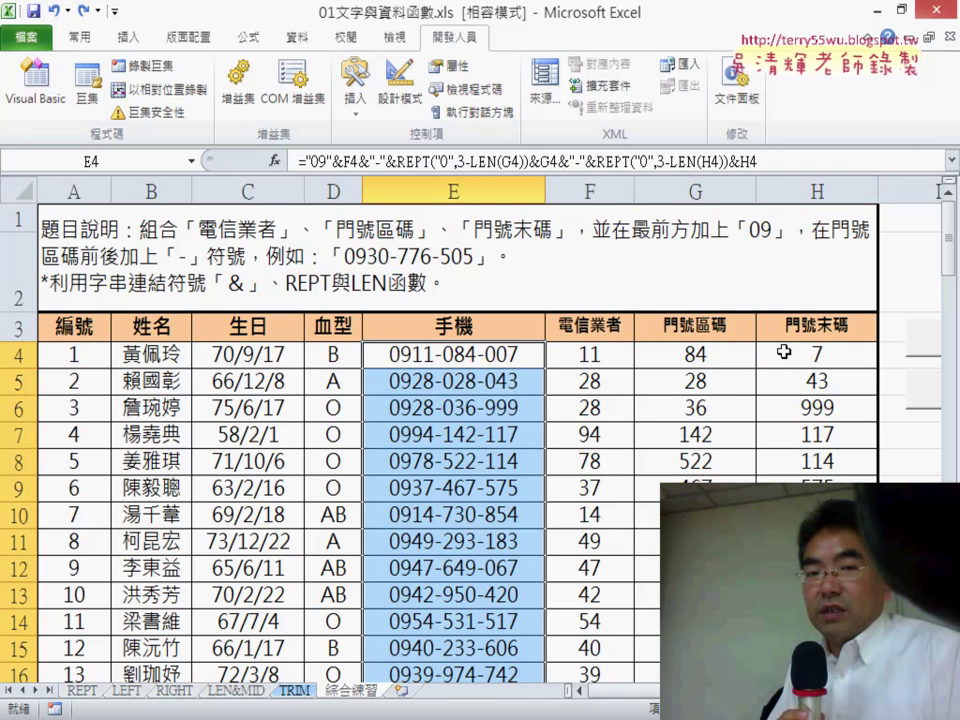
key(ctrl+z)
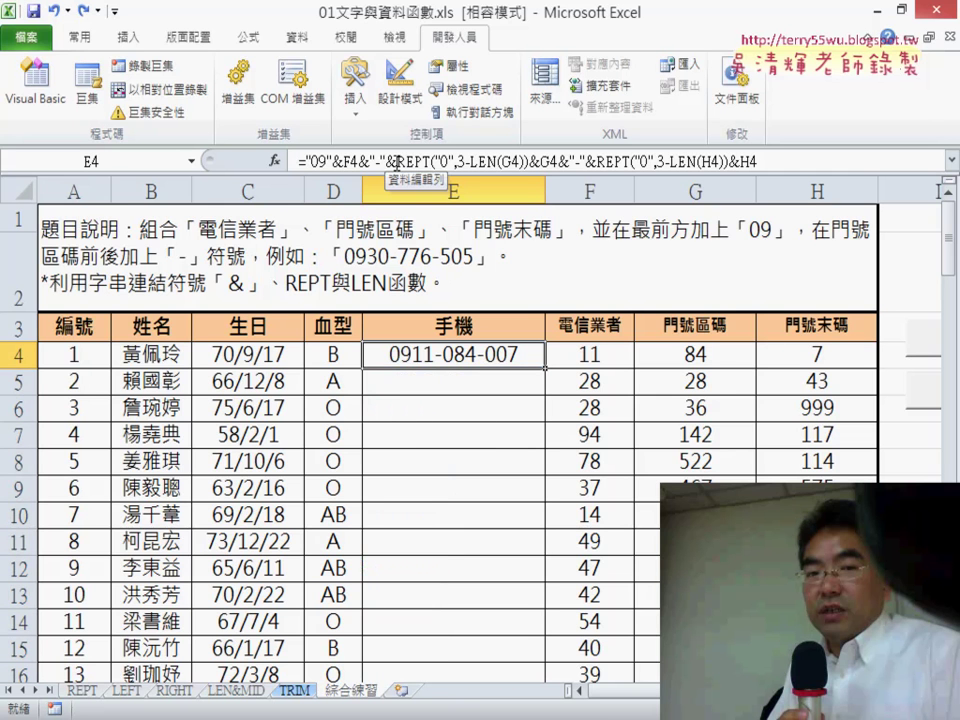
drag(397, 160, 788, 163)
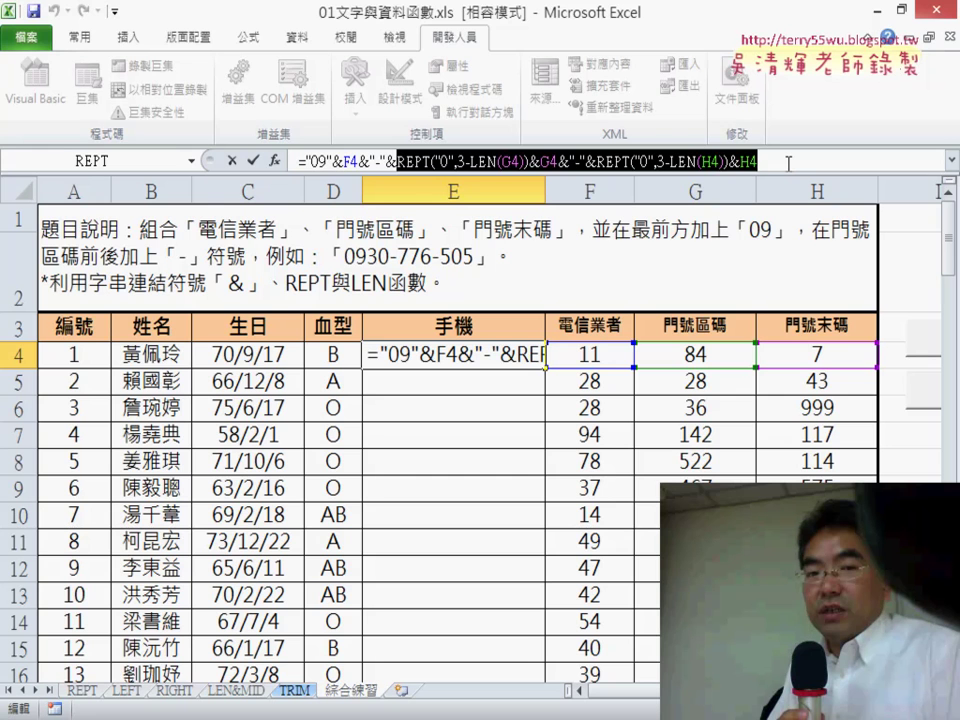
key(Delete)
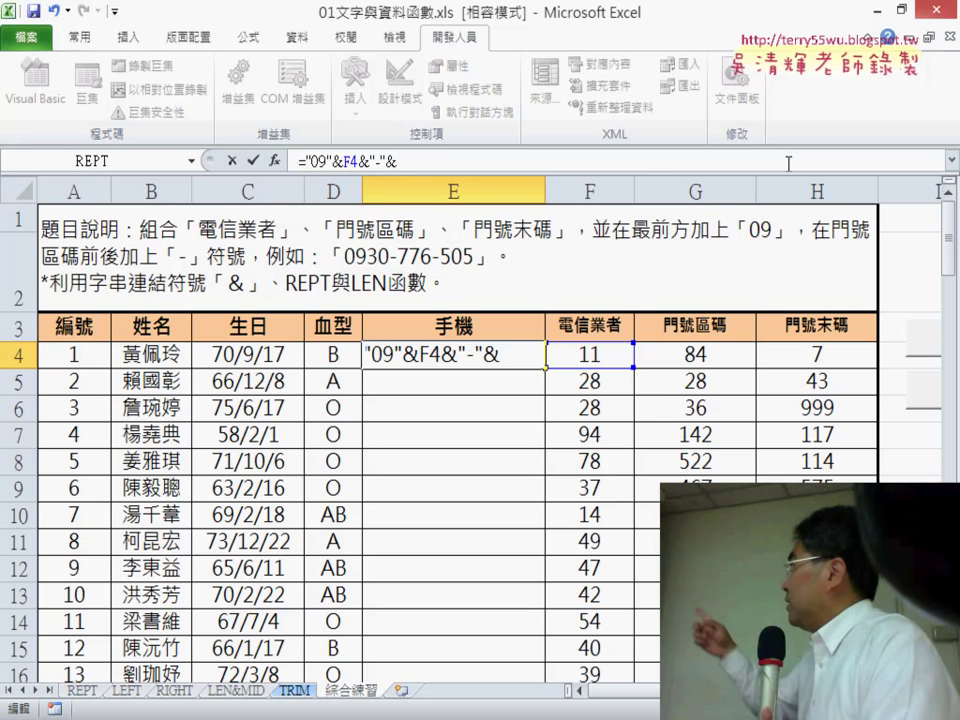
Pick the TEXT function from the Text category in the Insert Function browser
click(192, 161)
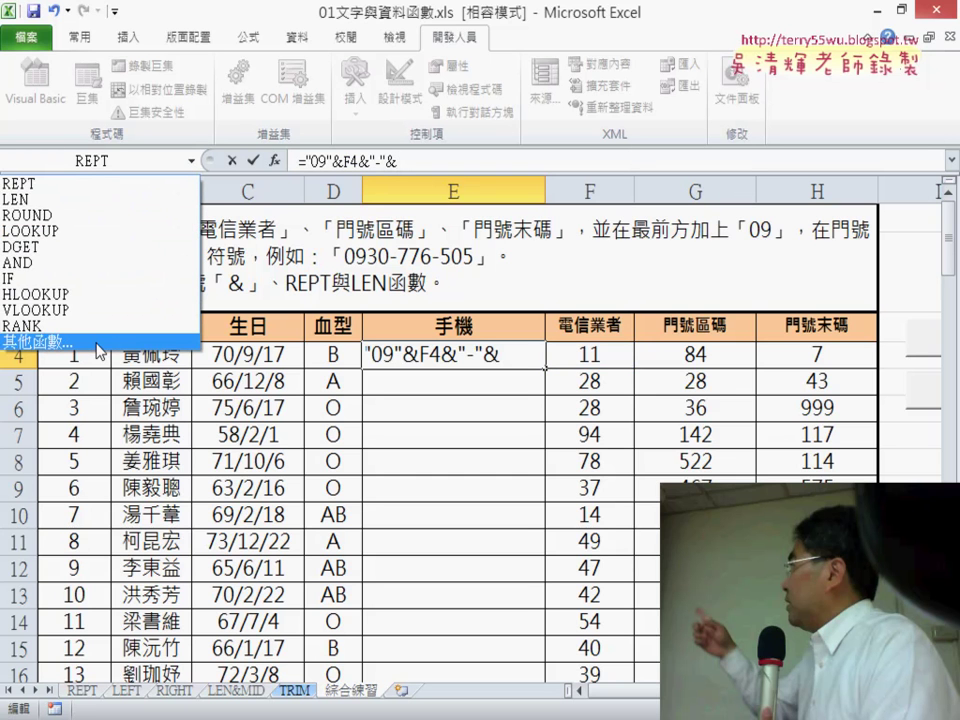
click(99, 350)
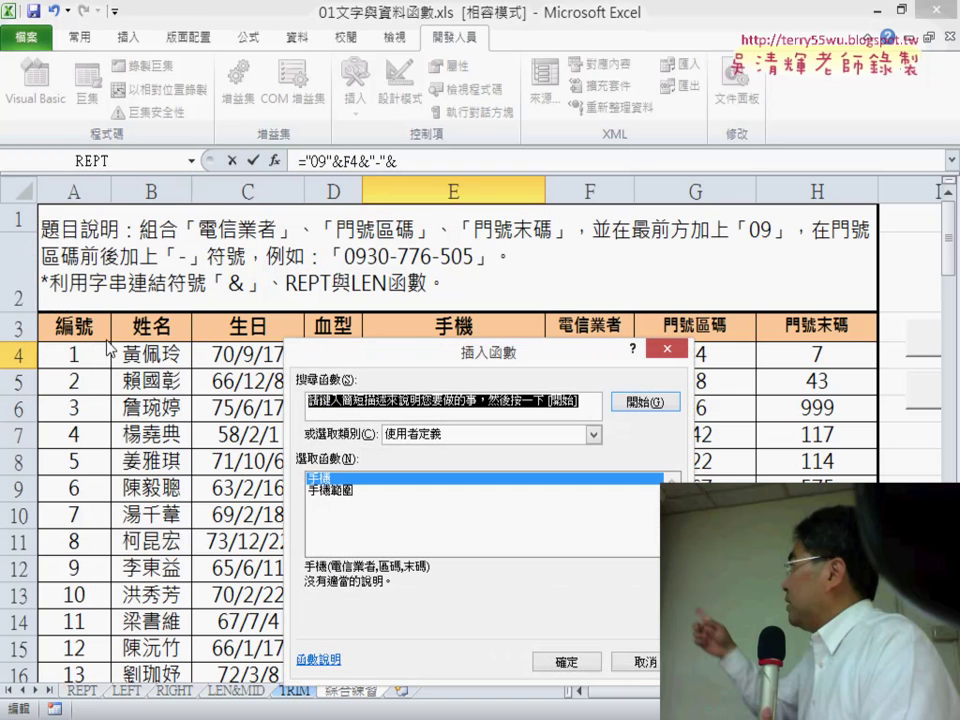
drag(383, 316, 279, 129)
click(489, 217)
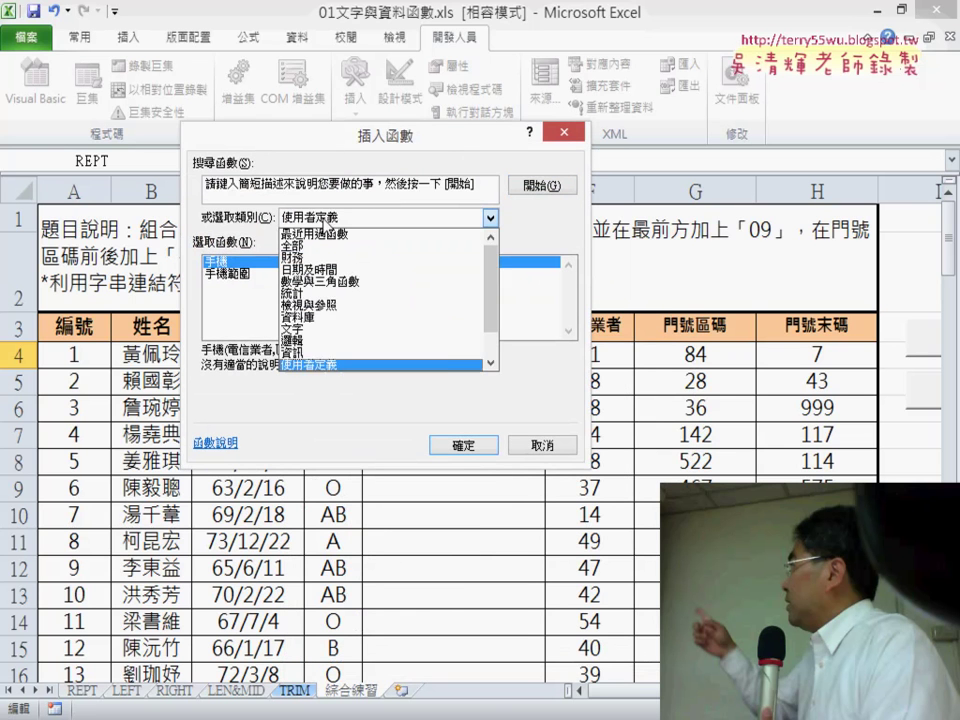
click(334, 331)
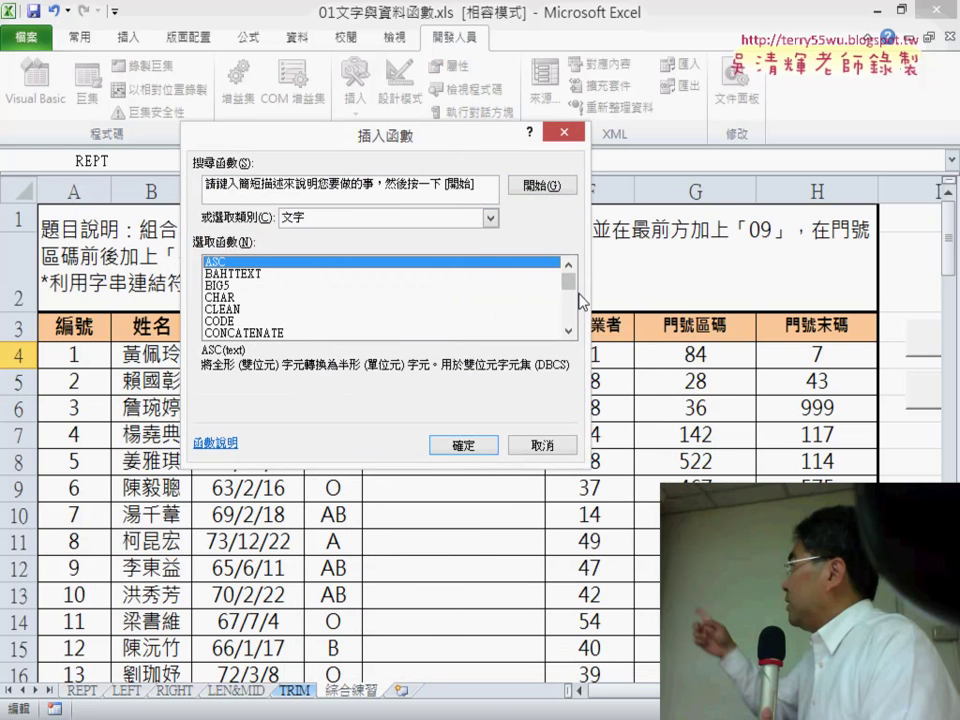
drag(569, 281, 569, 315)
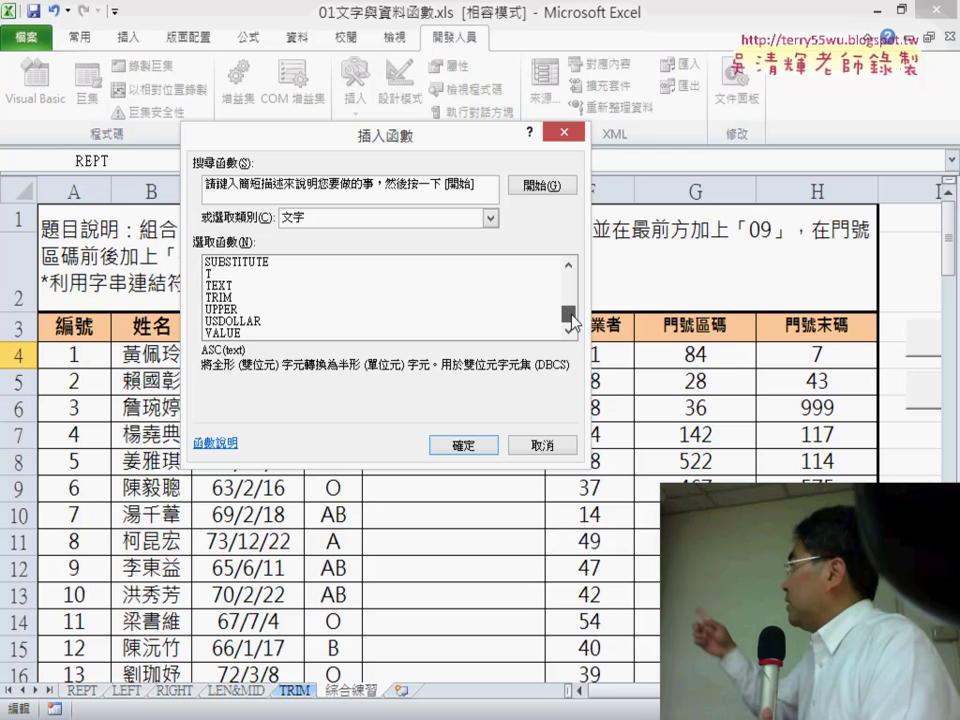
click(215, 287)
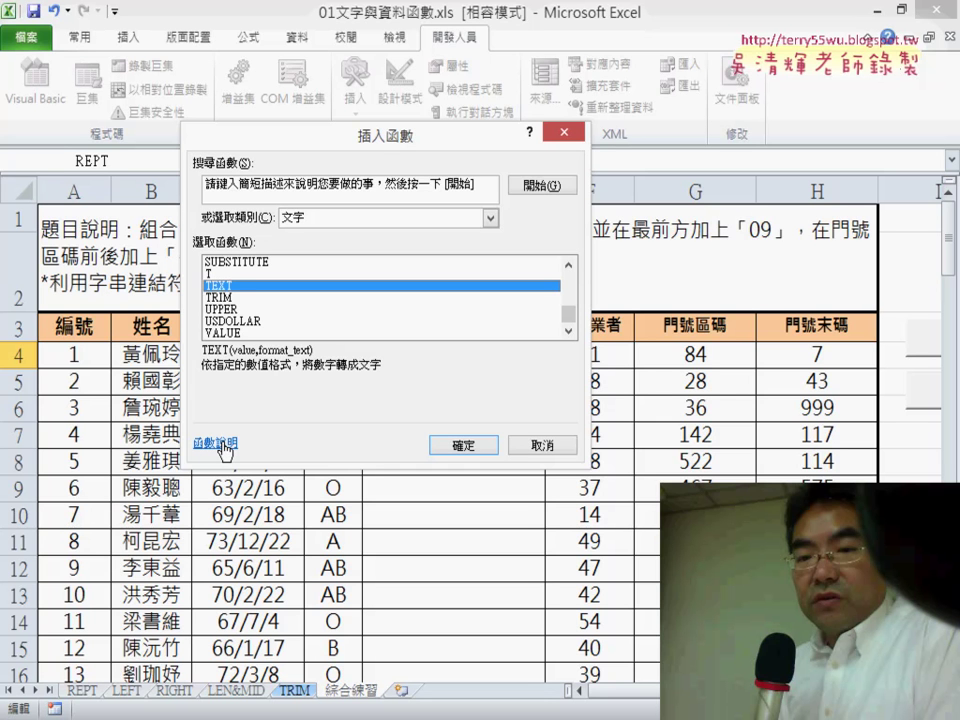
Give TEXT the value G4 and format "000", so E4 displays 0911-084
click(459, 446)
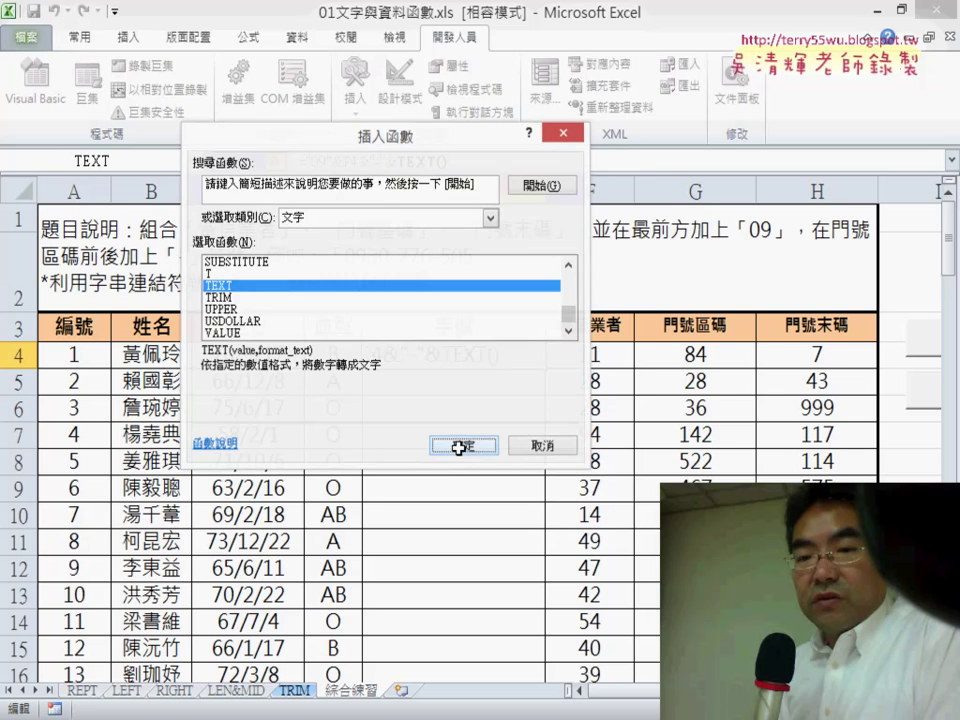
drag(461, 188, 420, 420)
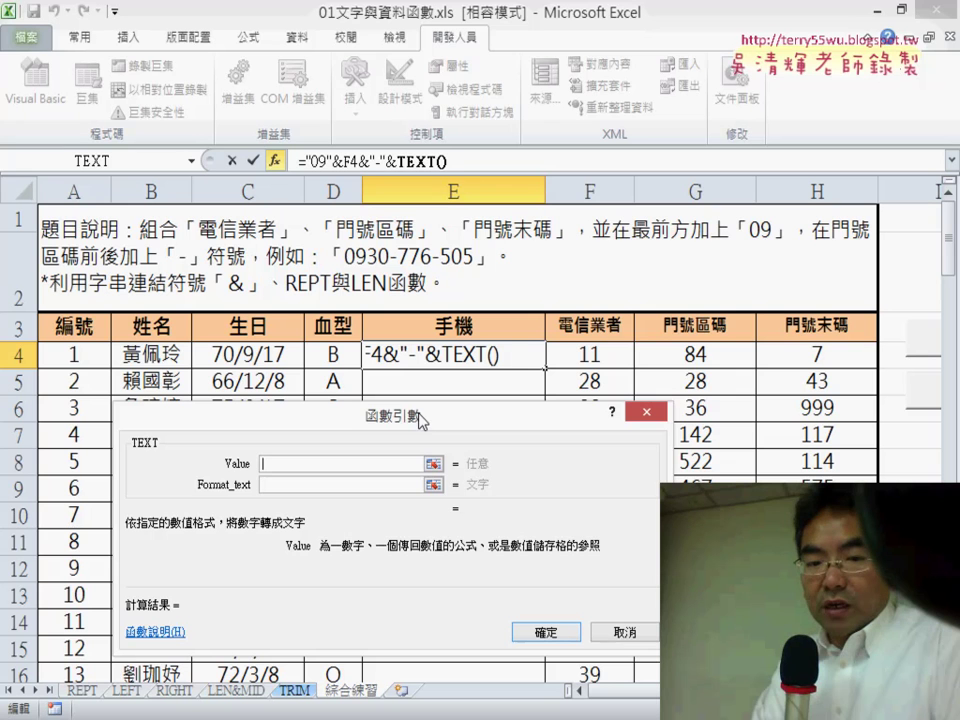
click(700, 354)
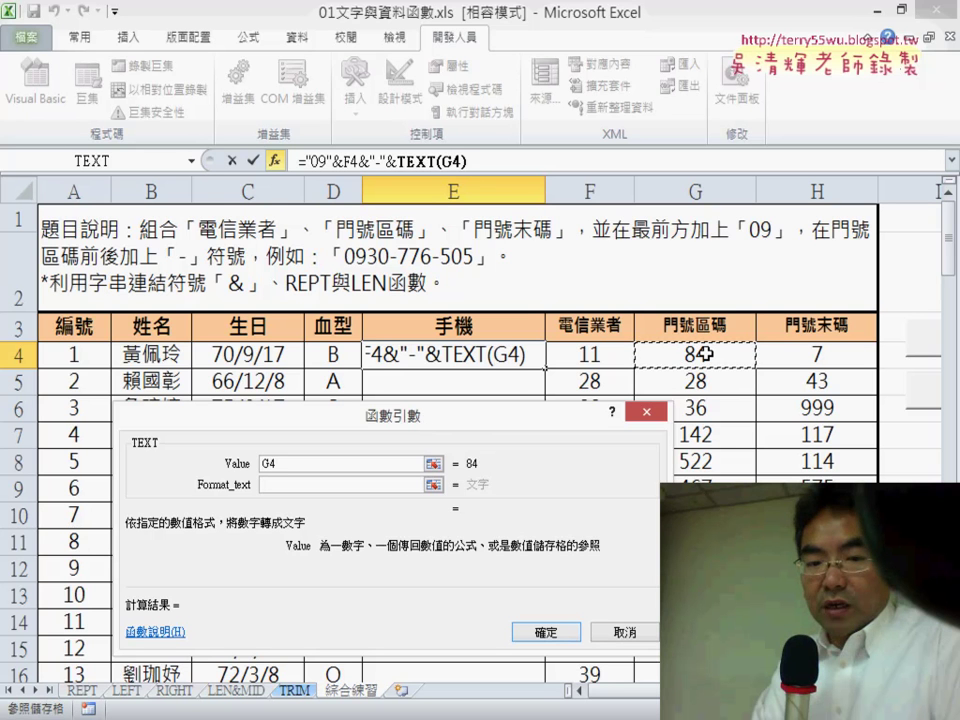
click(384, 483)
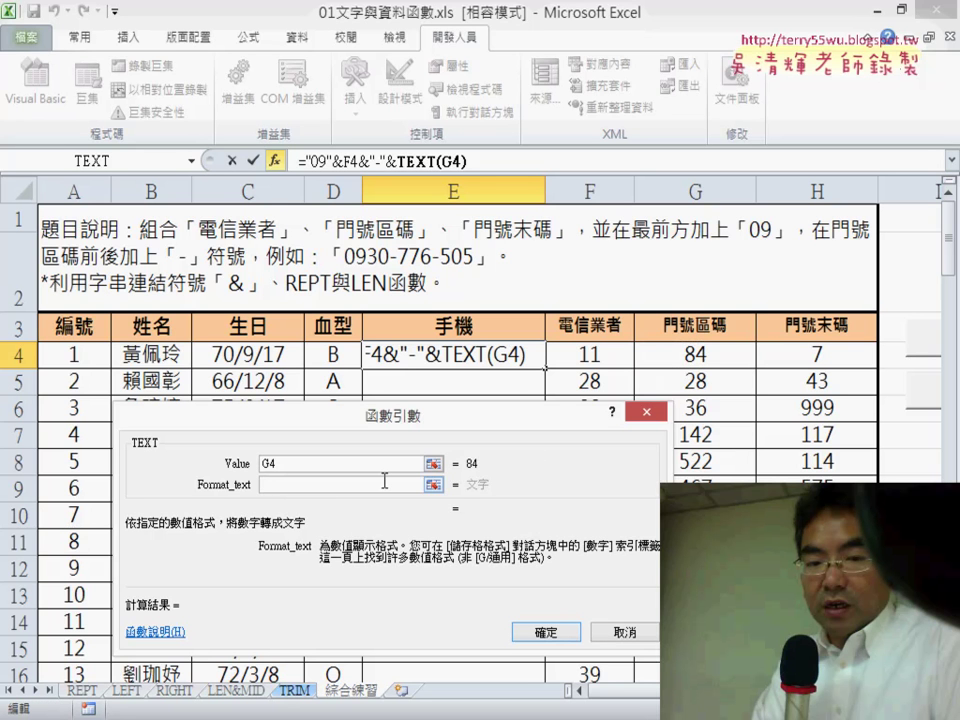
text(00)
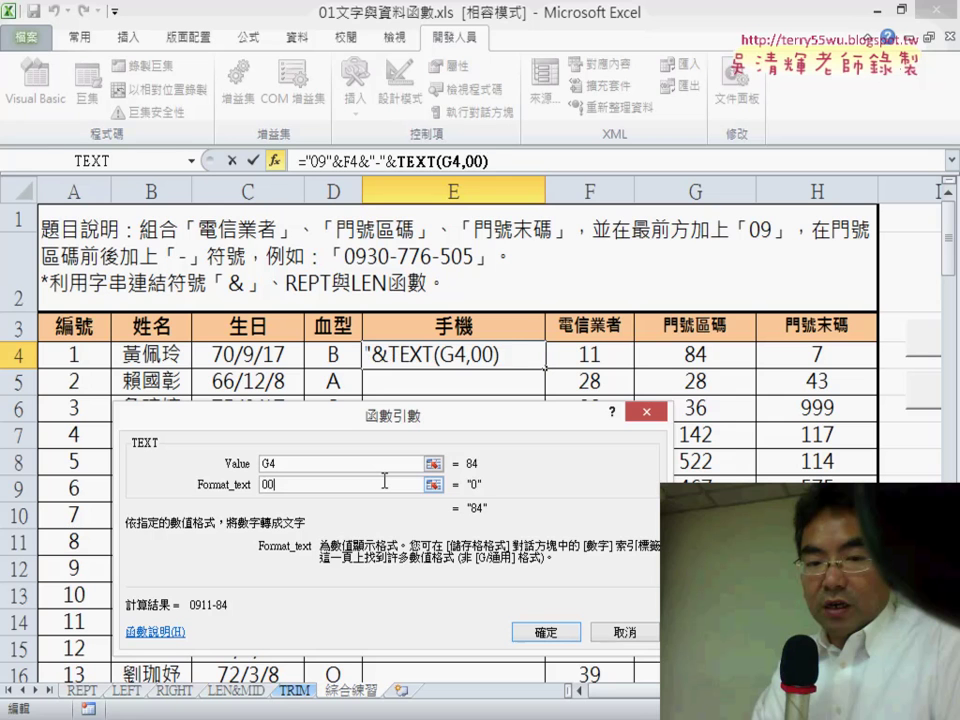
text(0)
key(Left)
key(Left)
key(Left)
text(")
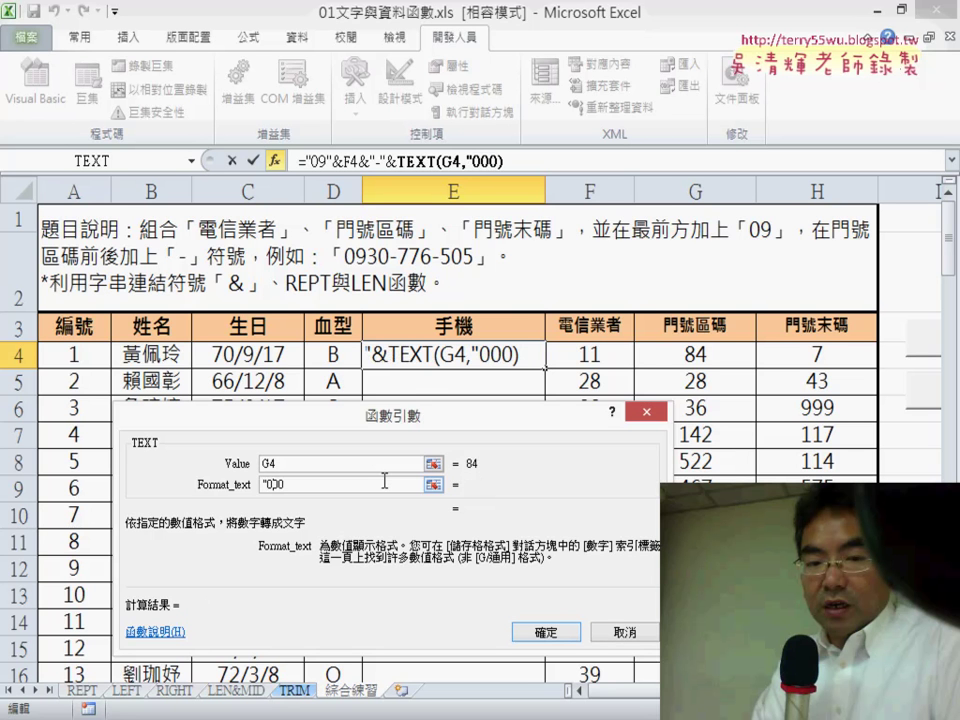
key(End)
text(")
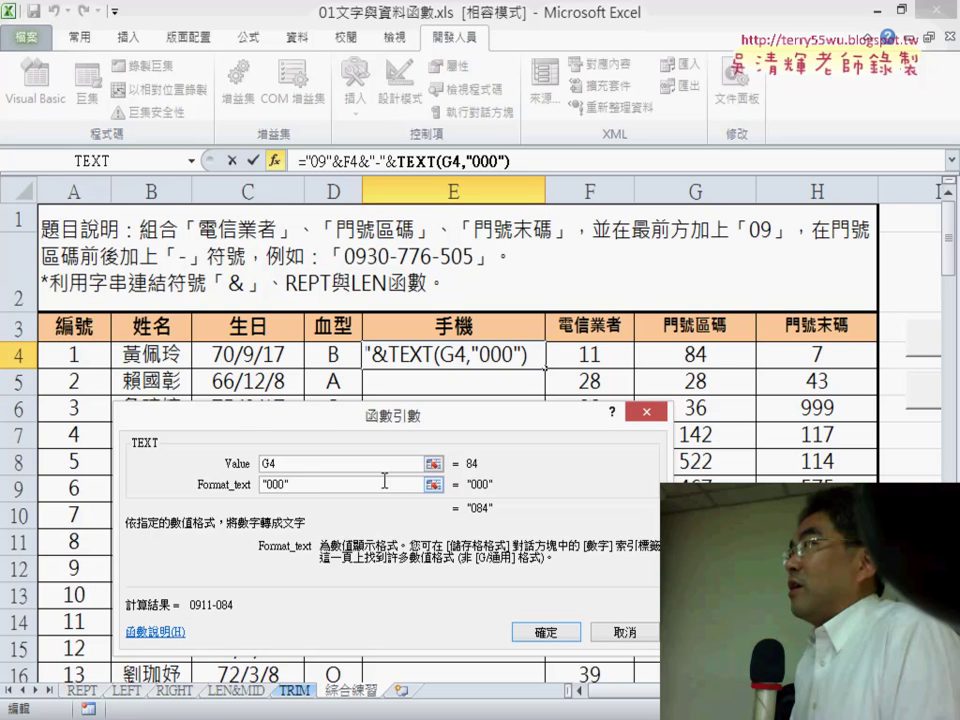
click(560, 633)
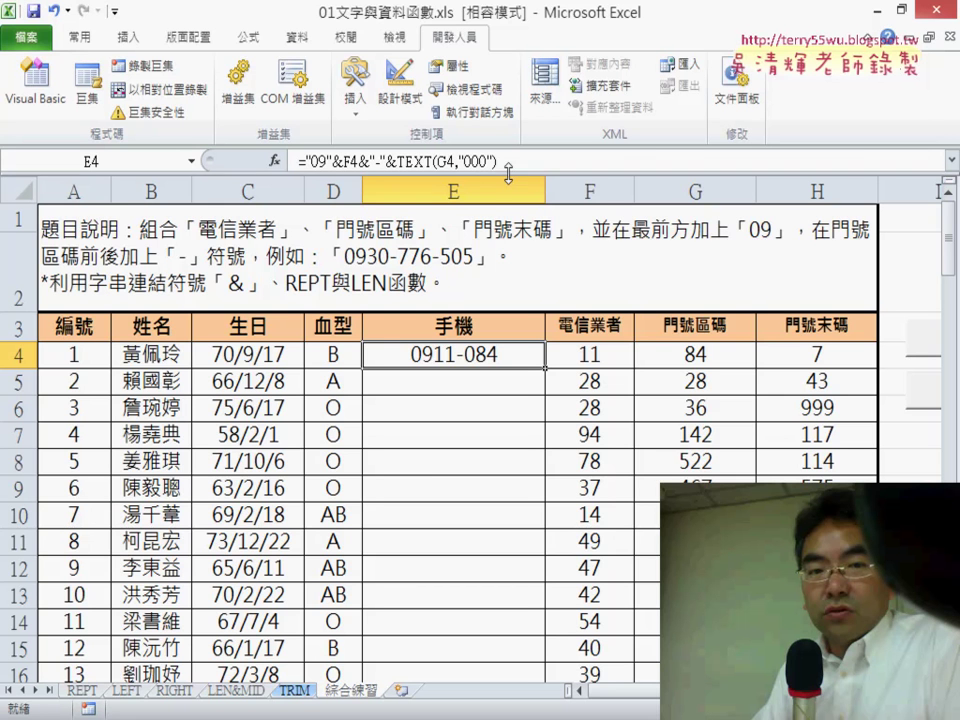
click(403, 178)
drag(497, 160, 358, 160)
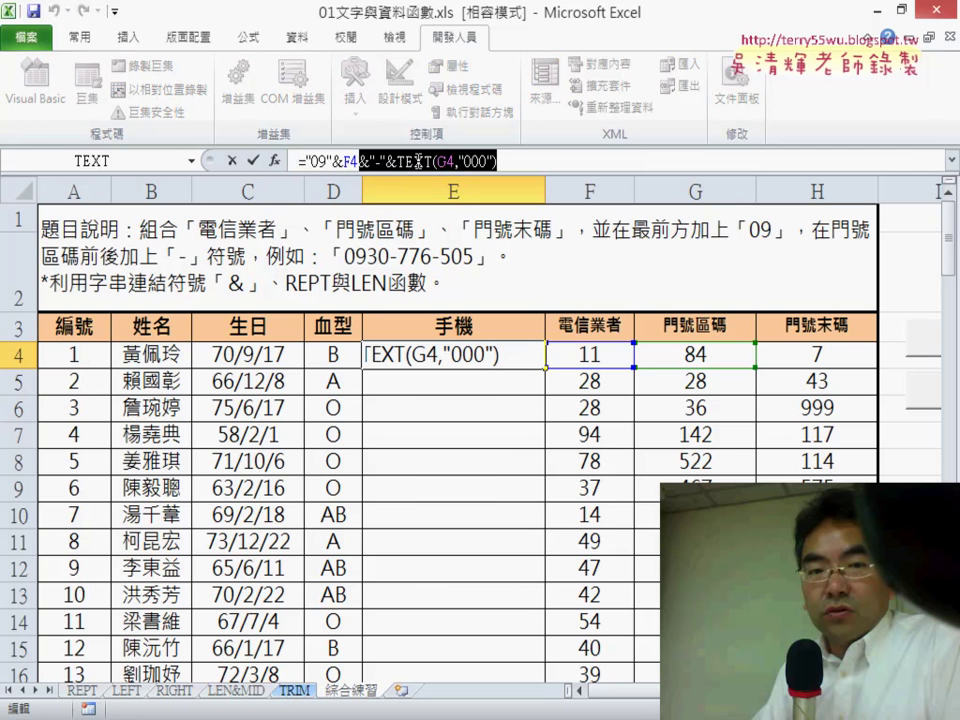
key(ctrl+c)
click(540, 161)
key(ctrl+v)
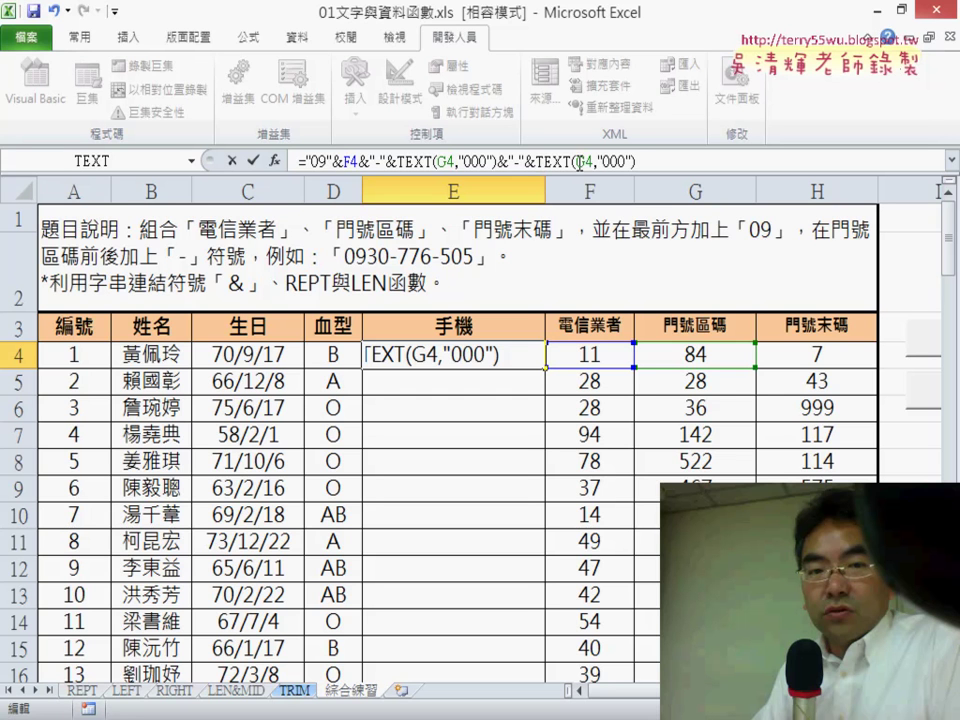
double_click(585, 161)
click(817, 354)
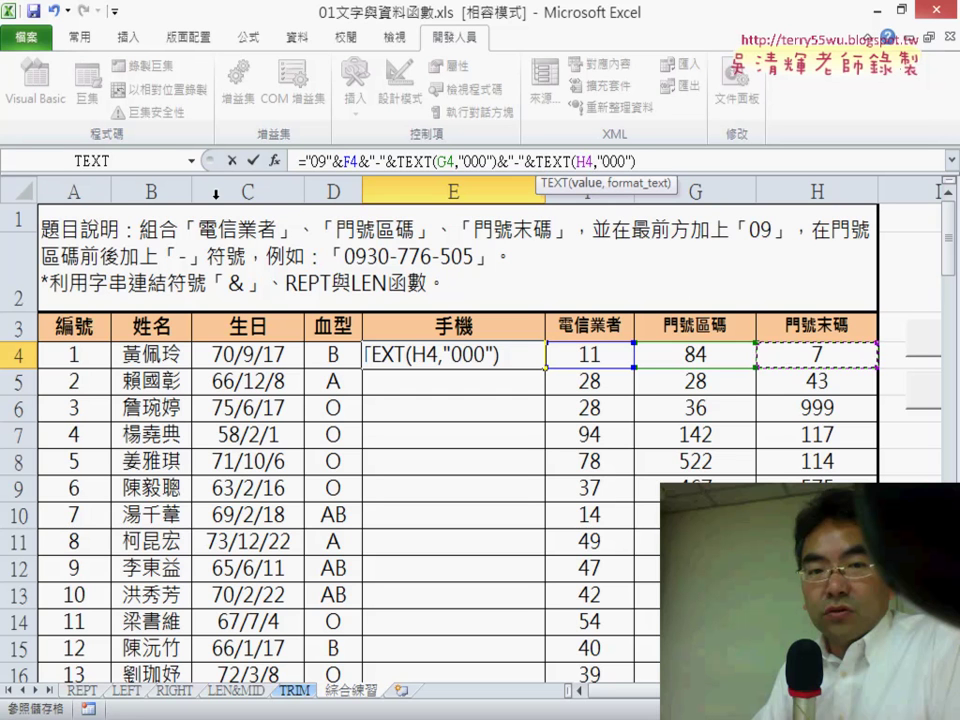
click(256, 162)
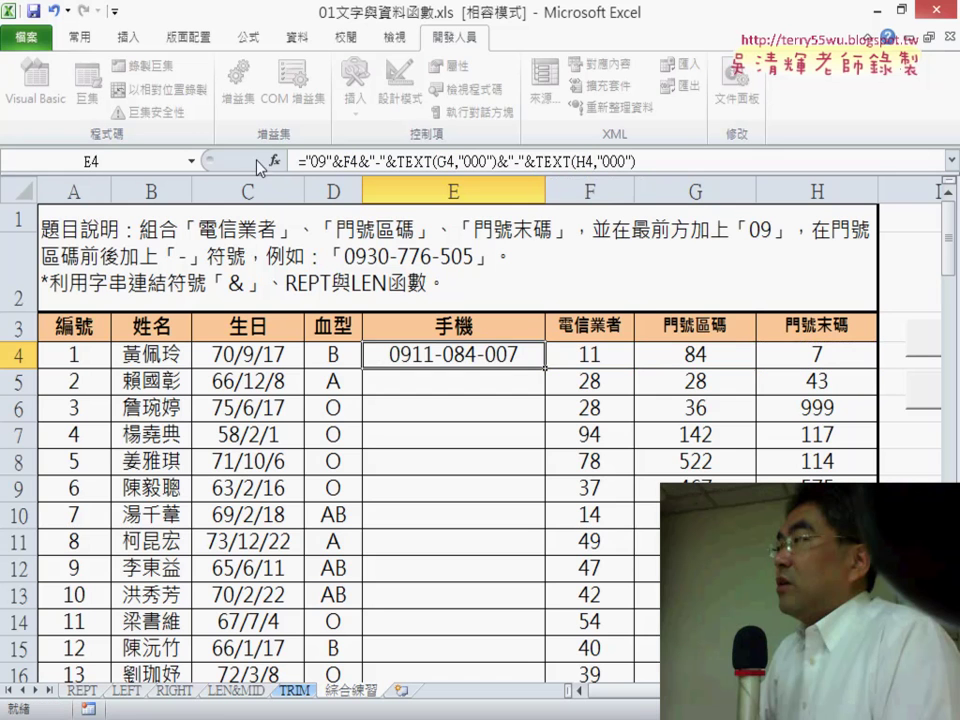
double_click(544, 370)
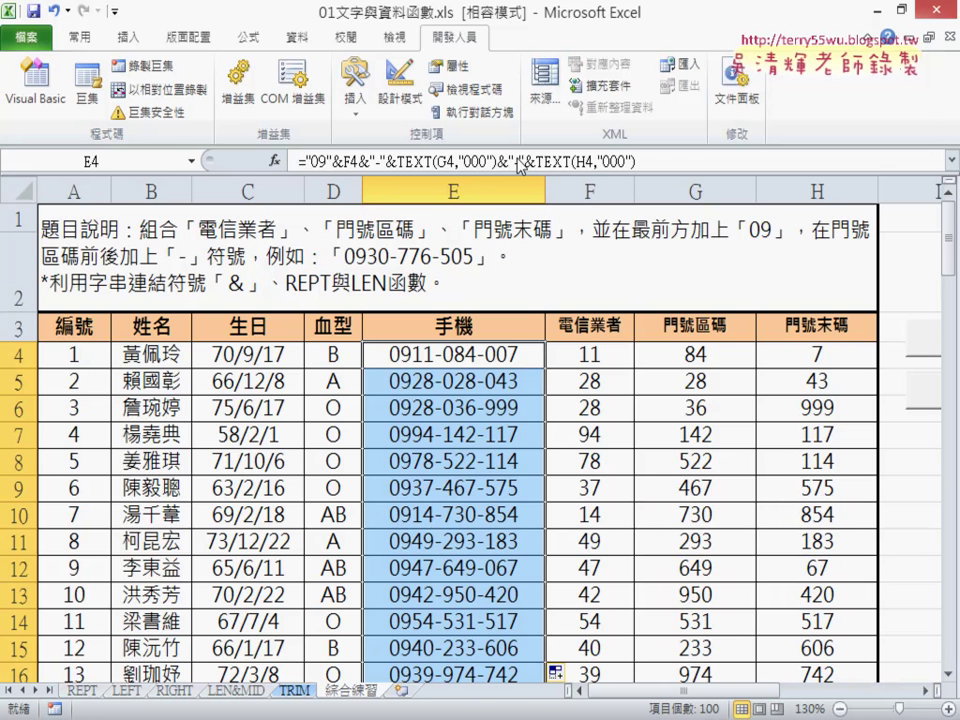
scroll(303, 37, up, 1)
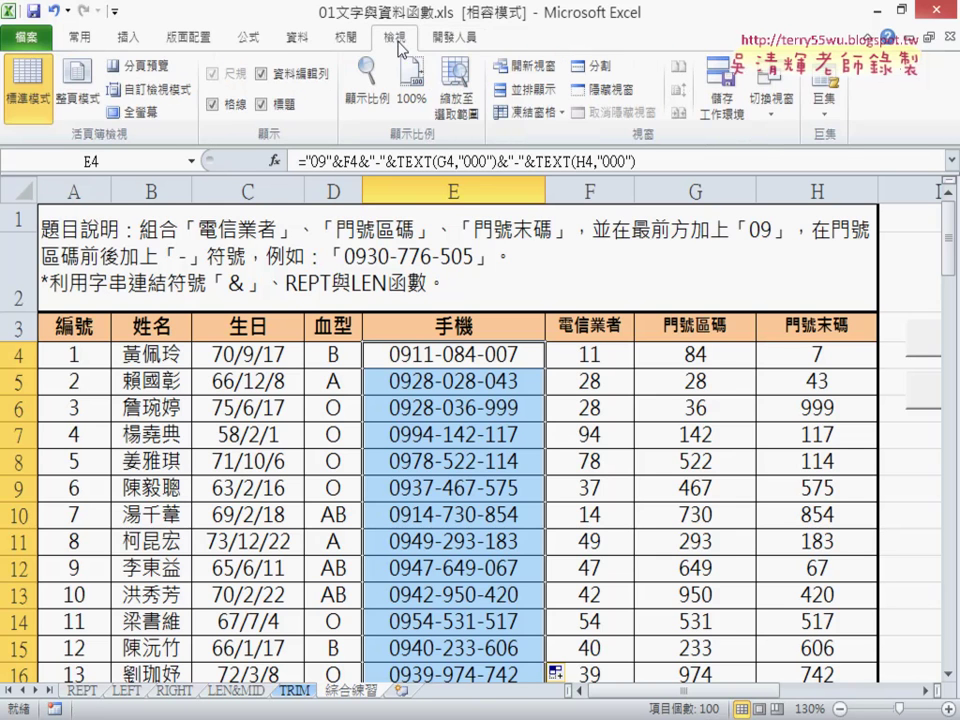
scroll(330, 37, down, 1)
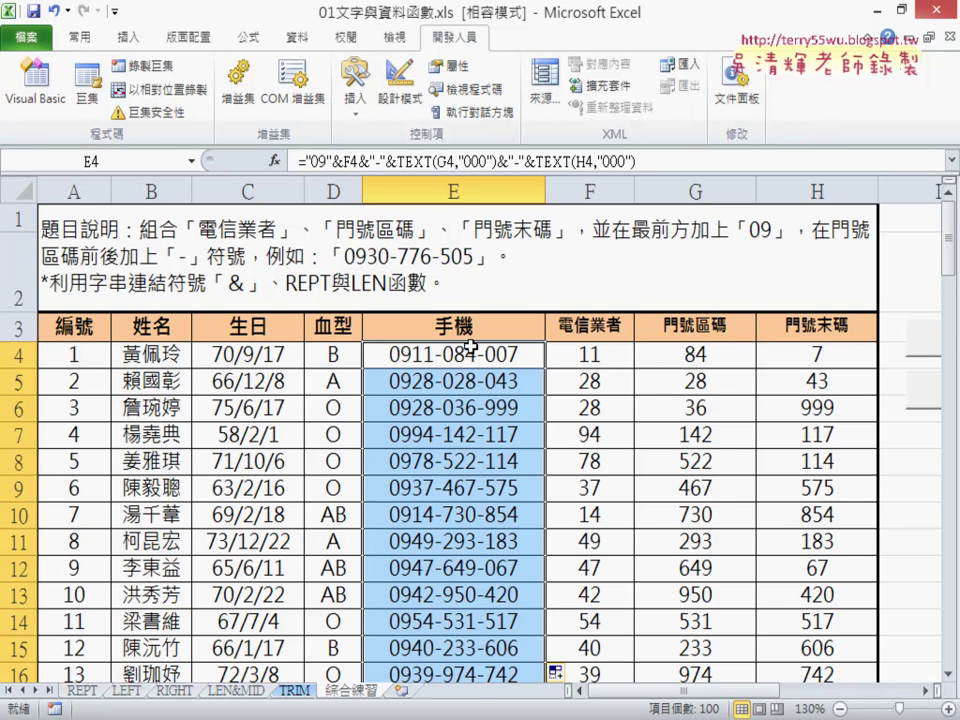